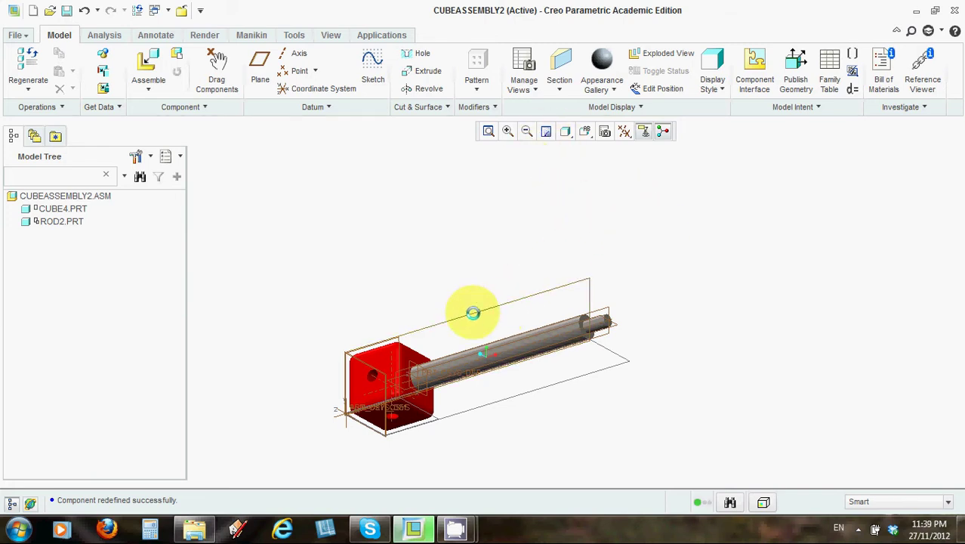
# Create a new design assembly named Assembly2 using the default template.
pyautogui.scroll(2, 438, 275)
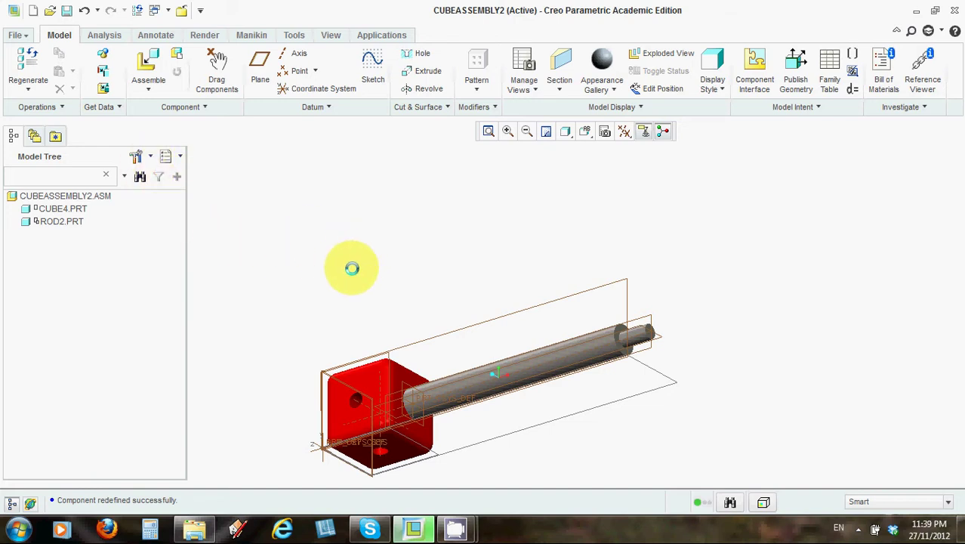
pyautogui.click(17, 35)
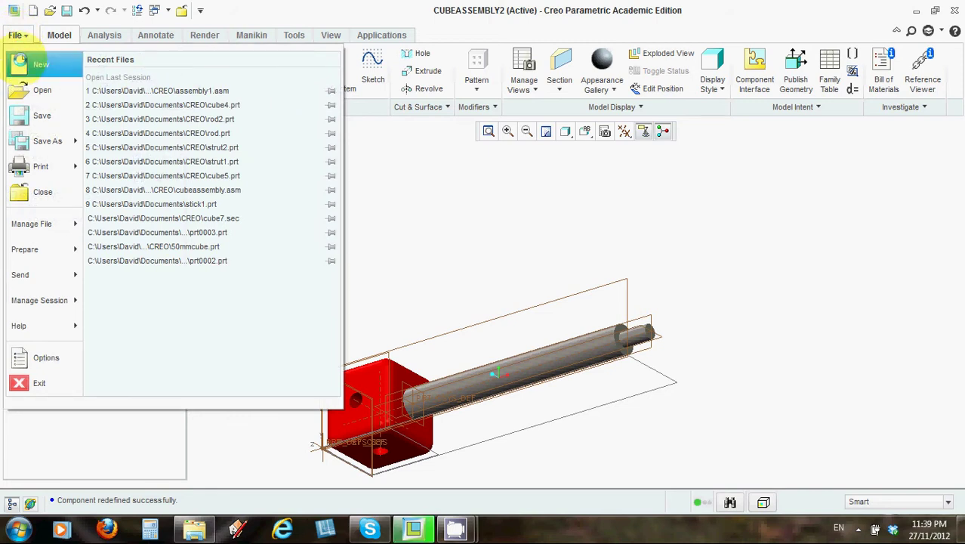
pyautogui.click(38, 64)
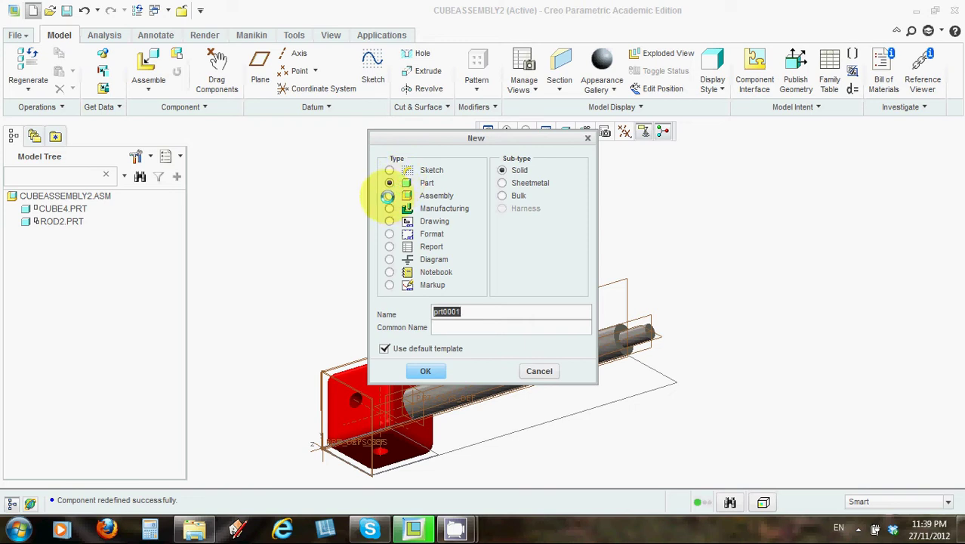
pyautogui.click(388, 195)
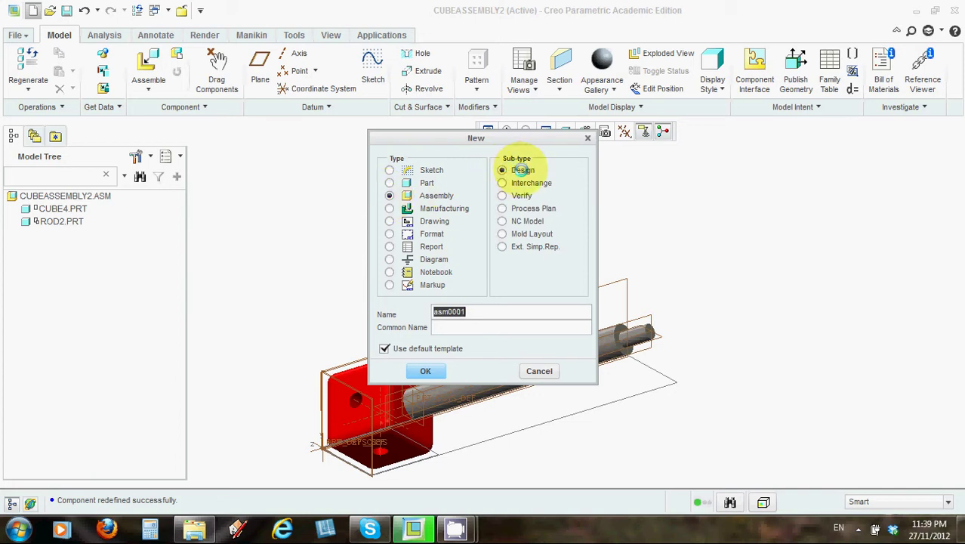
pyautogui.click(475, 310)
pyautogui.moveTo(474, 311); pyautogui.dragTo(417, 307)
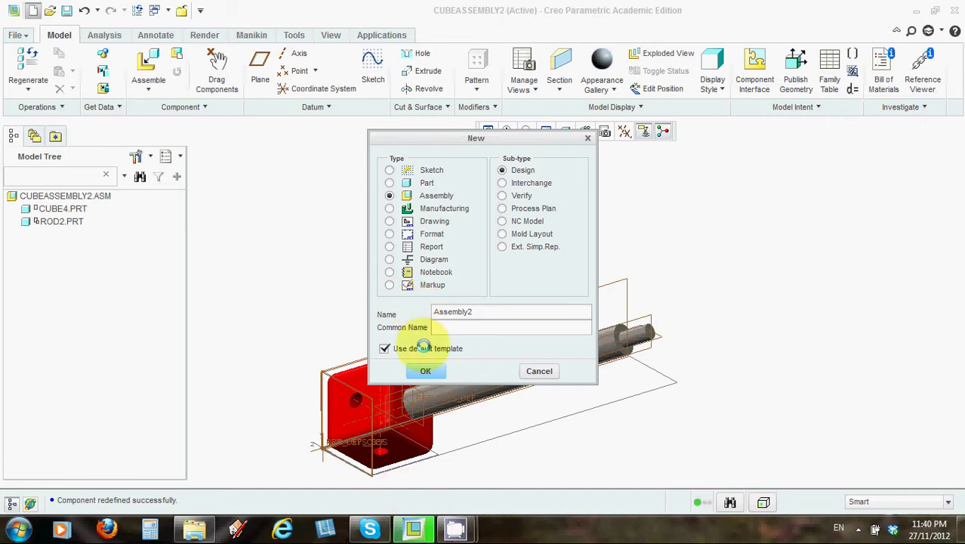
pyautogui.click(422, 371)
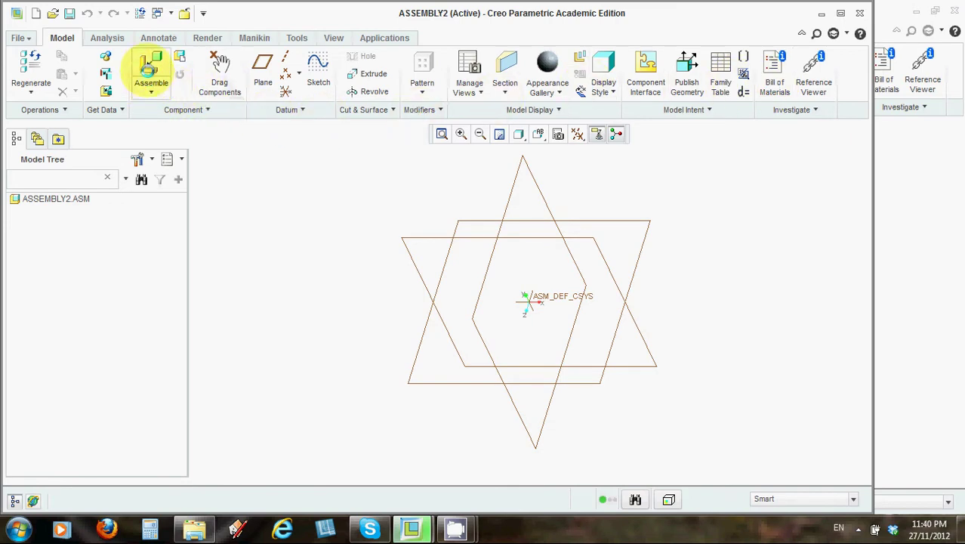
# Bring the part cube4.prt into the assembly as its first component.
pyautogui.click(150, 67)
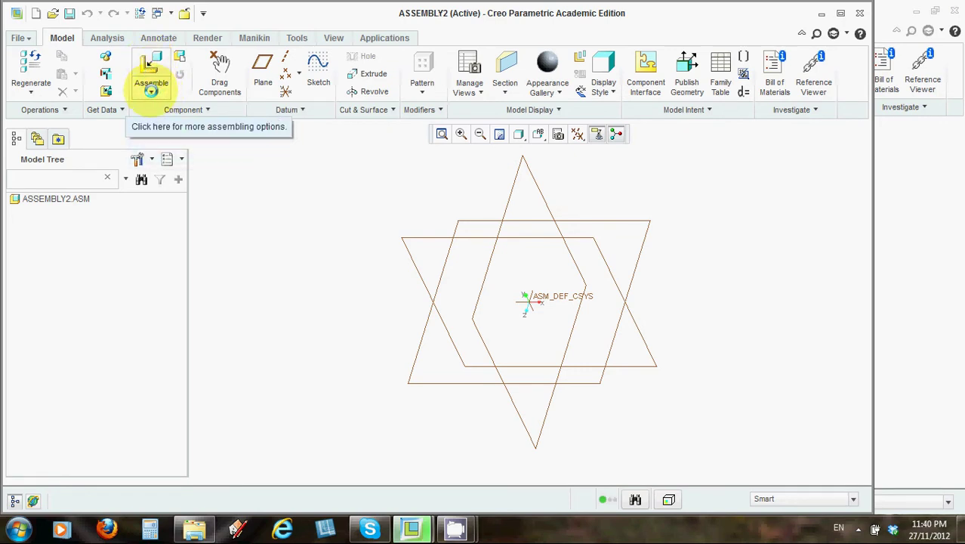
pyautogui.click(152, 90)
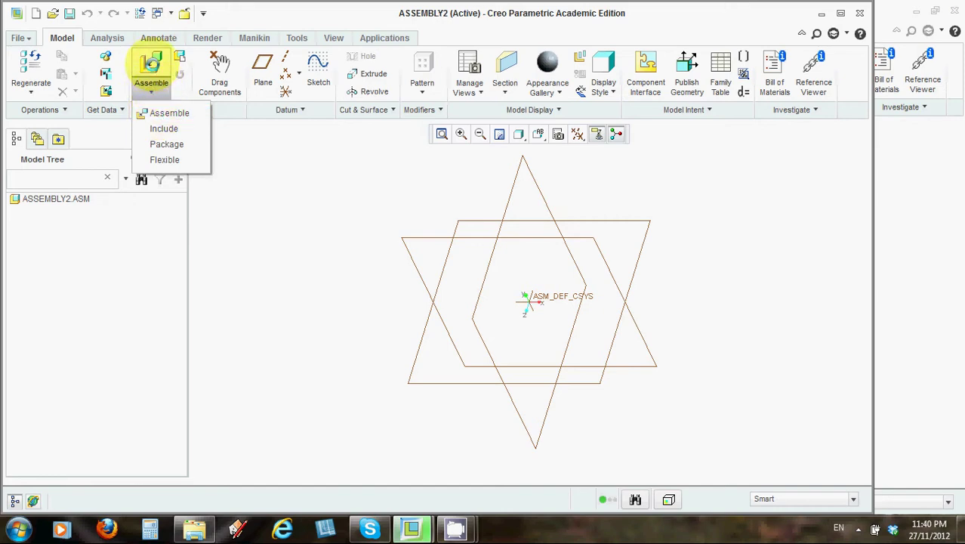
pyautogui.click(151, 64)
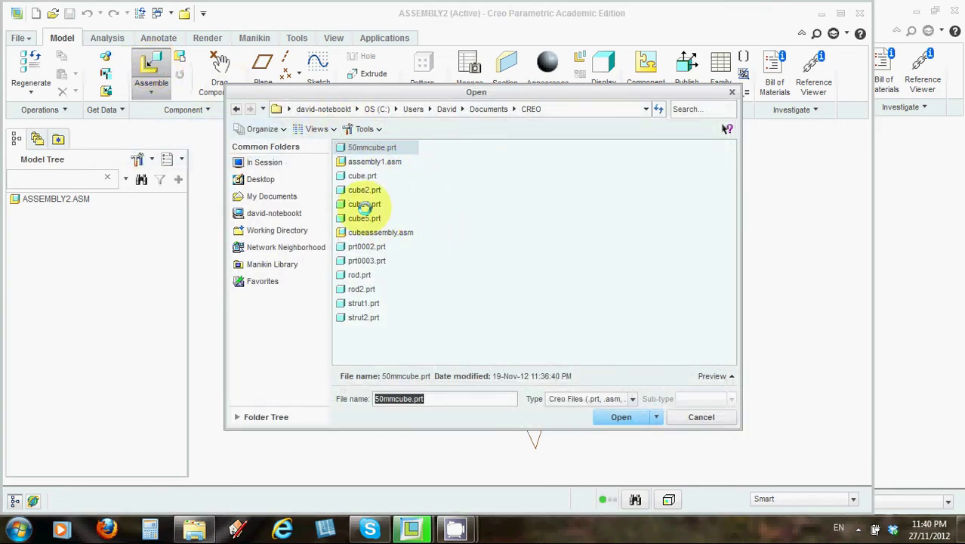
pyautogui.click(365, 203)
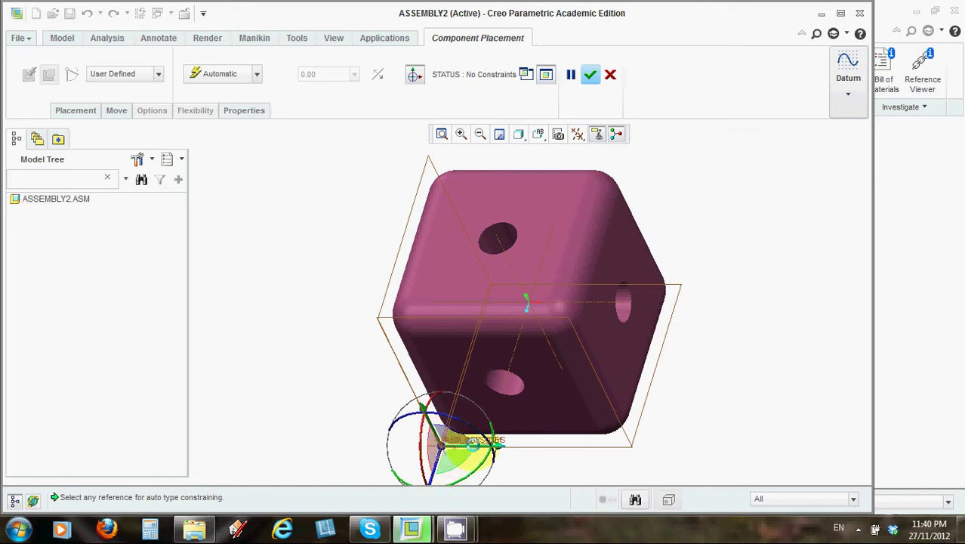
# Nudge the cube freehand around the assembly's default coordinate system and accept its placement without constraints.
pyautogui.moveTo(457, 445); pyautogui.dragTo(419, 409)
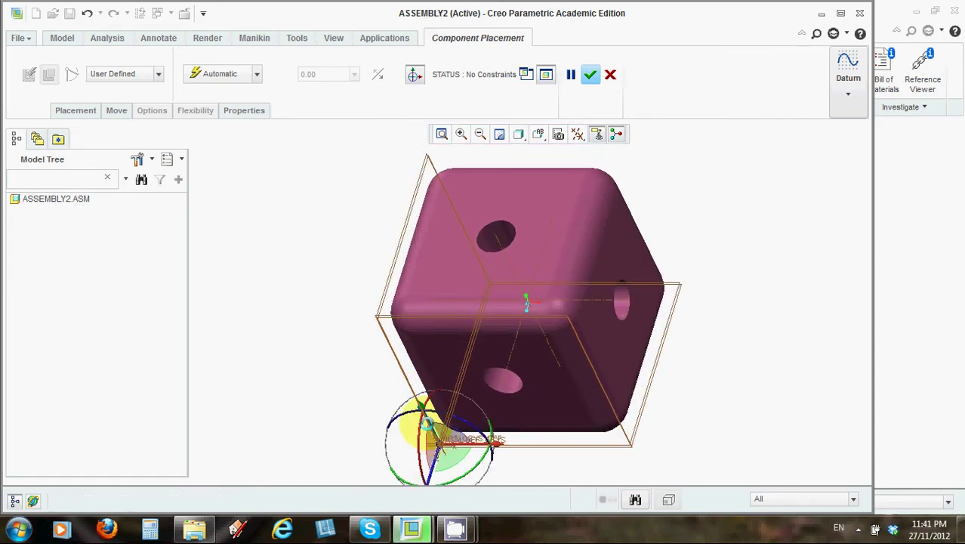
pyautogui.moveTo(439, 442)
pyautogui.mouseDown()
pyautogui.moveTo(459, 394)
pyautogui.moveTo(429, 367)
pyautogui.moveTo(520, 383)
pyautogui.moveTo(552, 371)
pyautogui.moveTo(442, 422)
pyautogui.moveTo(441, 441)
pyautogui.mouseUp()
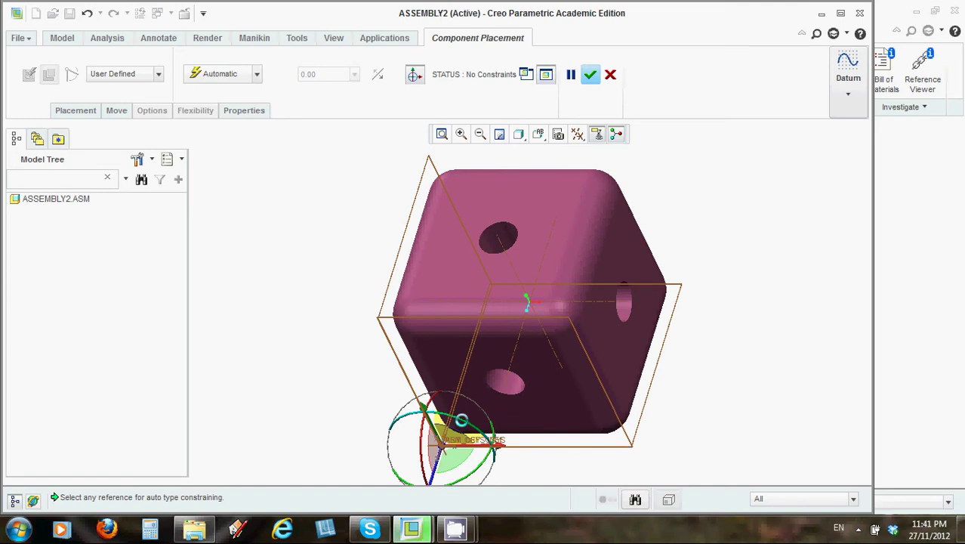
pyautogui.moveTo(423, 412); pyautogui.dragTo(473, 470)
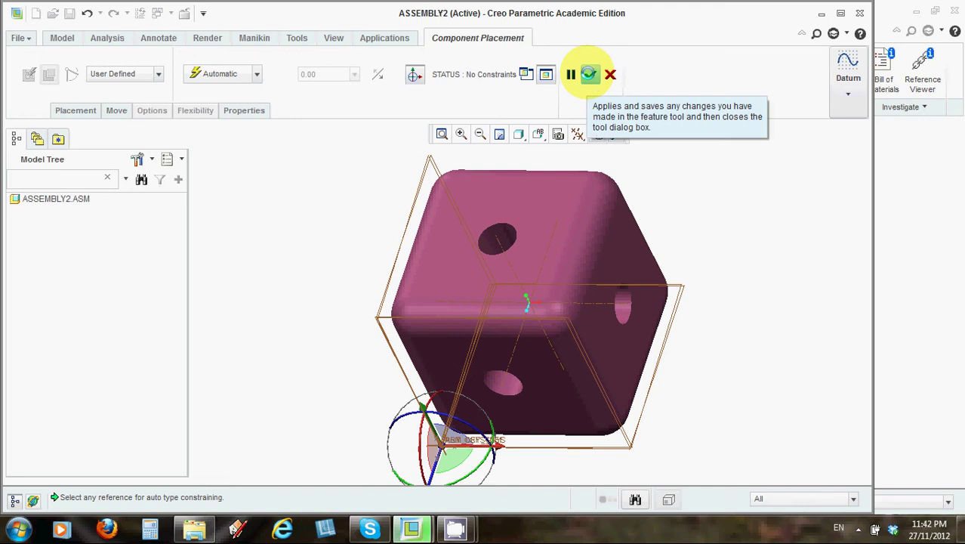
pyautogui.click(589, 73)
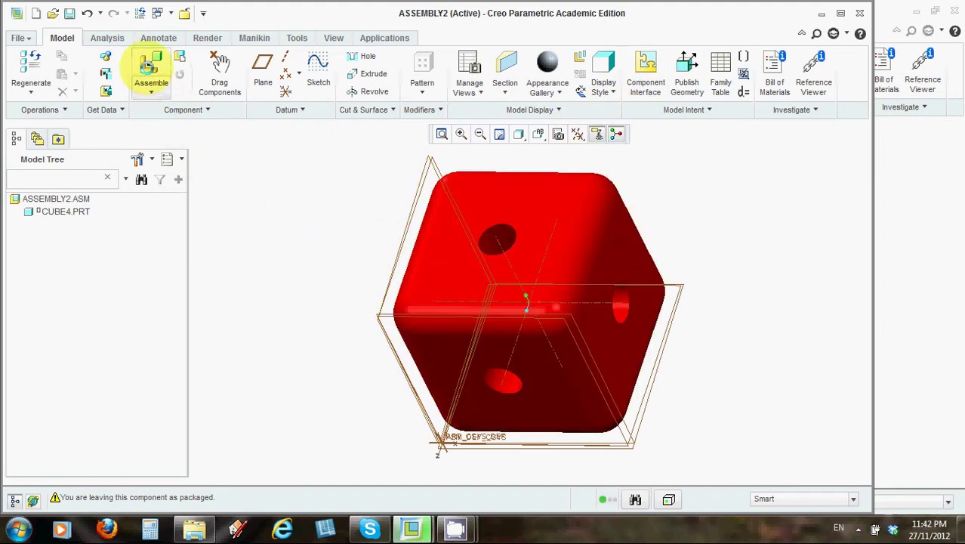
# Bring the part strut2.prt into the assembly as the second component.
pyautogui.click(148, 63)
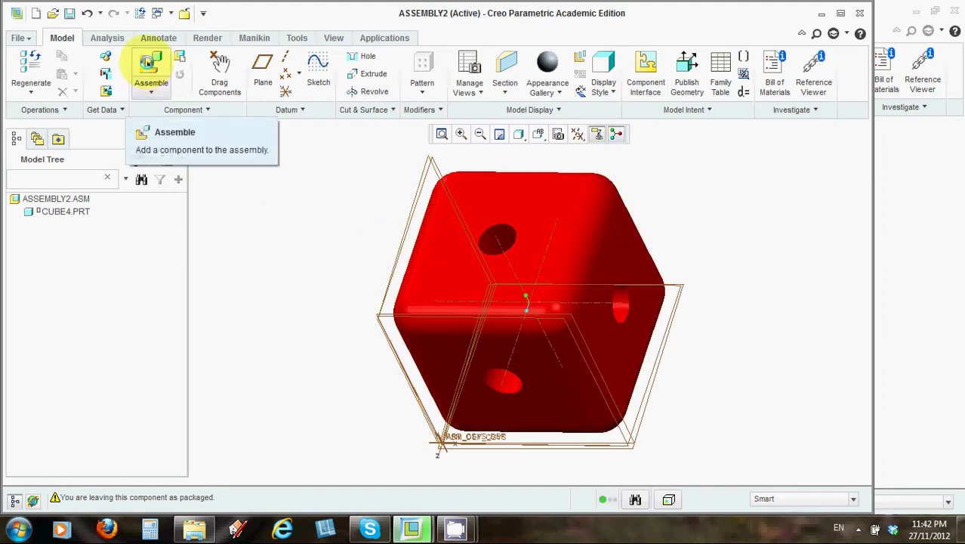
pyautogui.click(148, 63)
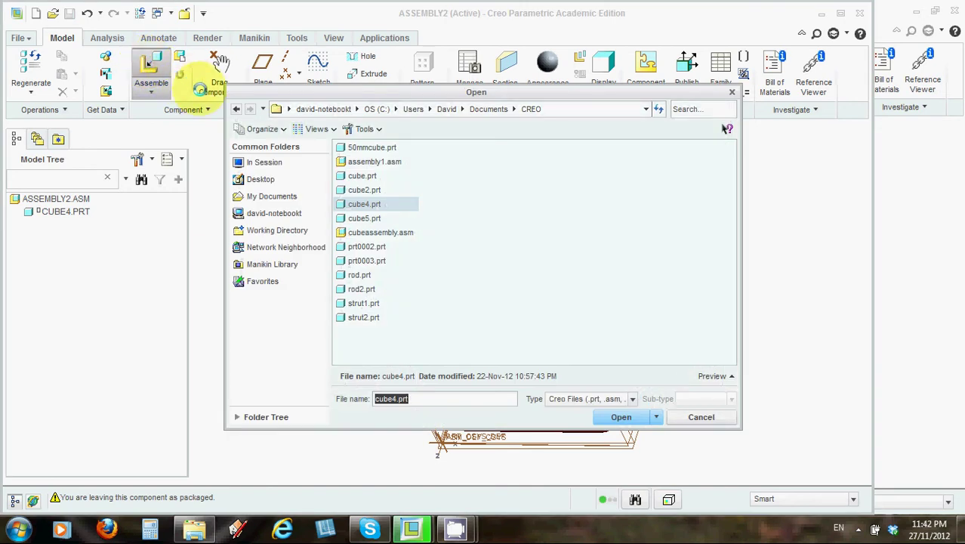
pyautogui.click(362, 317)
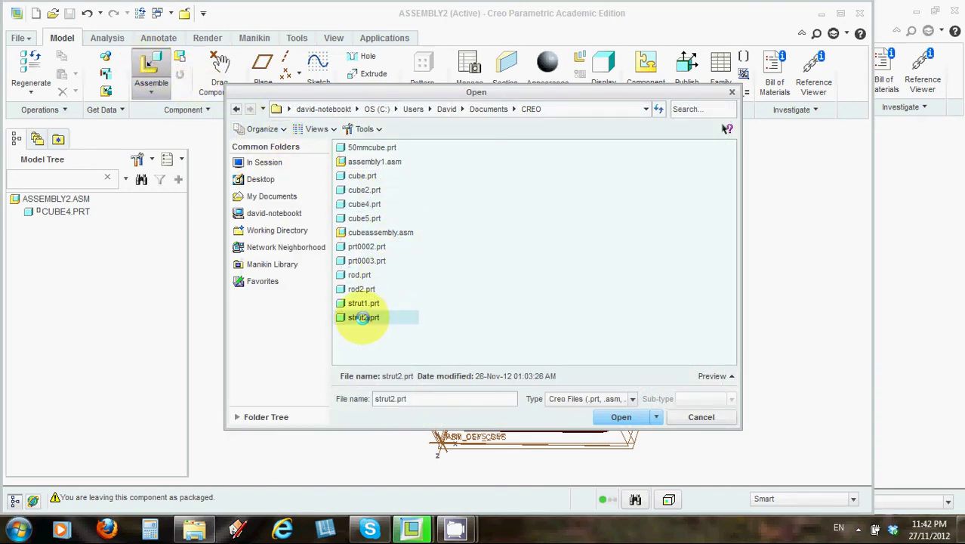
pyautogui.click(616, 419)
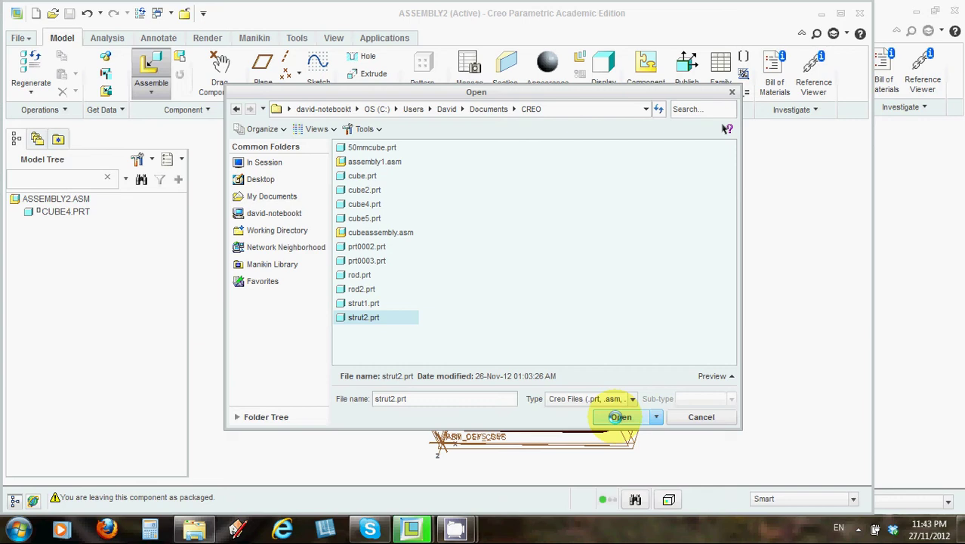
pyautogui.click(620, 417)
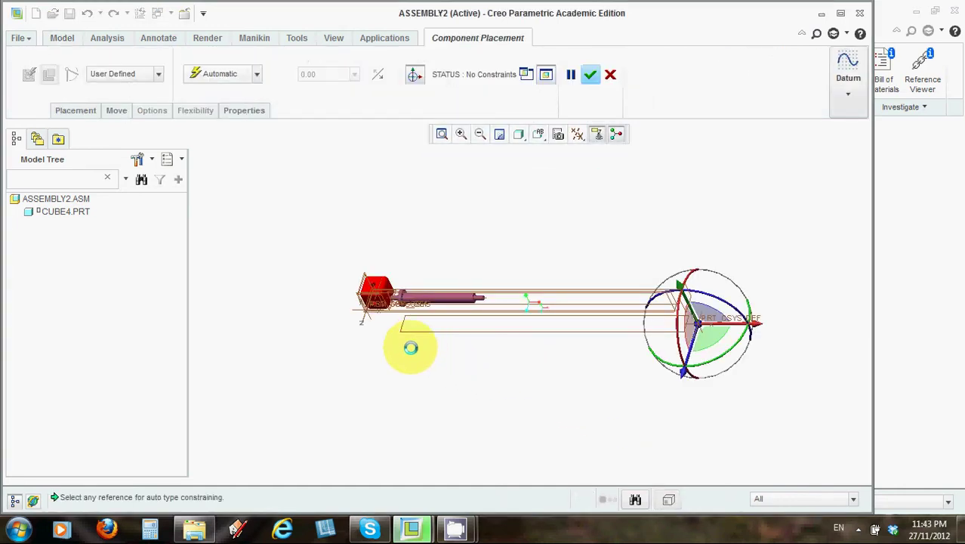
# Move the unconstrained strut away from the cube along its length, leaving a clear gap between the two parts.
pyautogui.scroll(5, 410, 347)
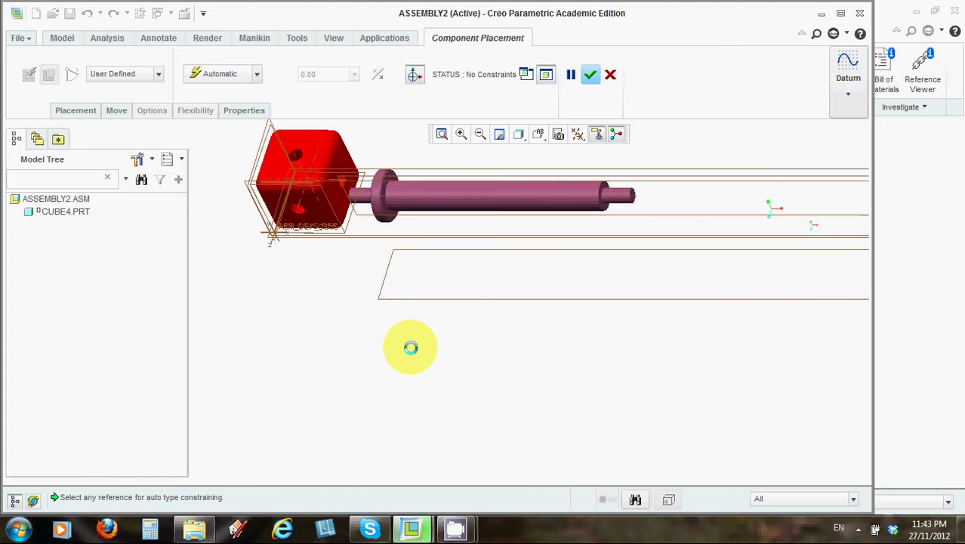
pyautogui.scroll(1, 410, 348)
pyautogui.scroll(-1, 411, 348)
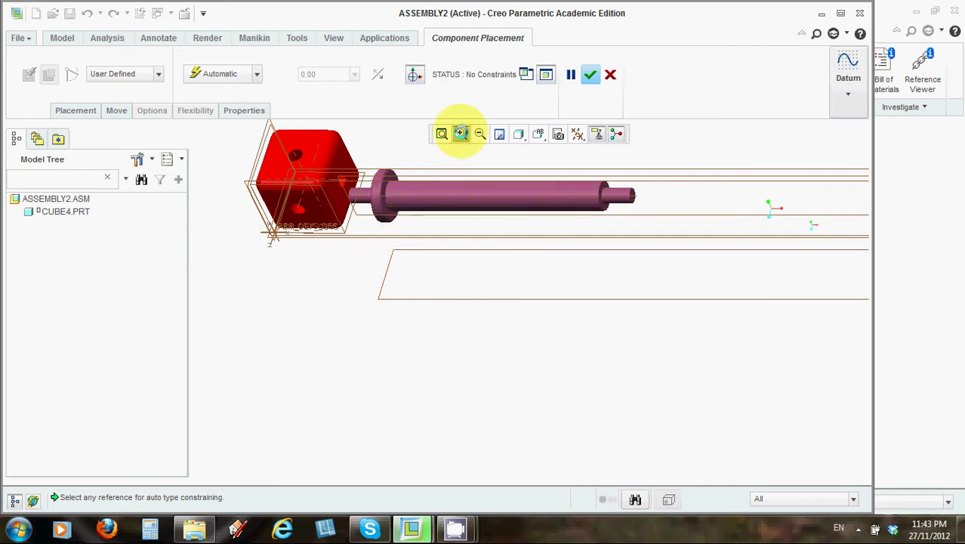
pyautogui.click(461, 134)
pyautogui.click(269, 130)
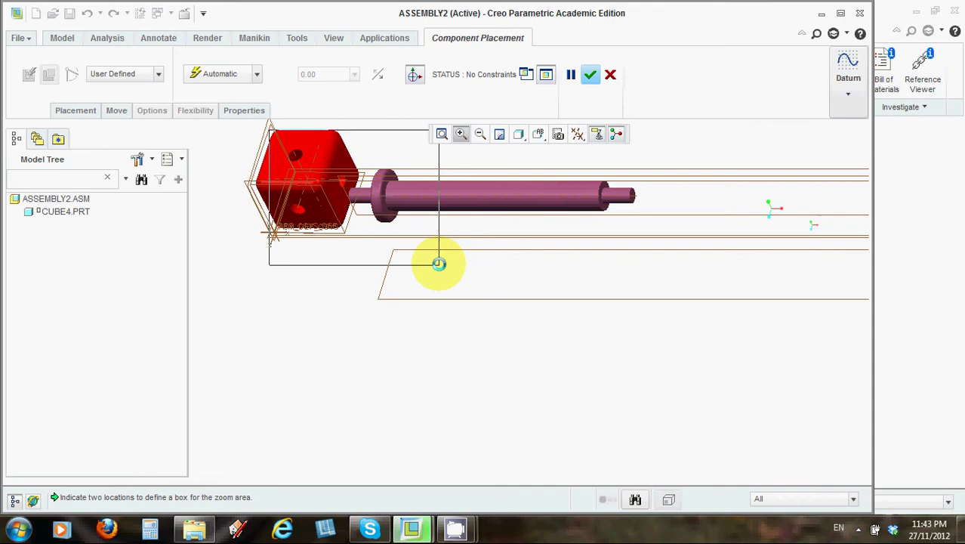
pyautogui.click(438, 264)
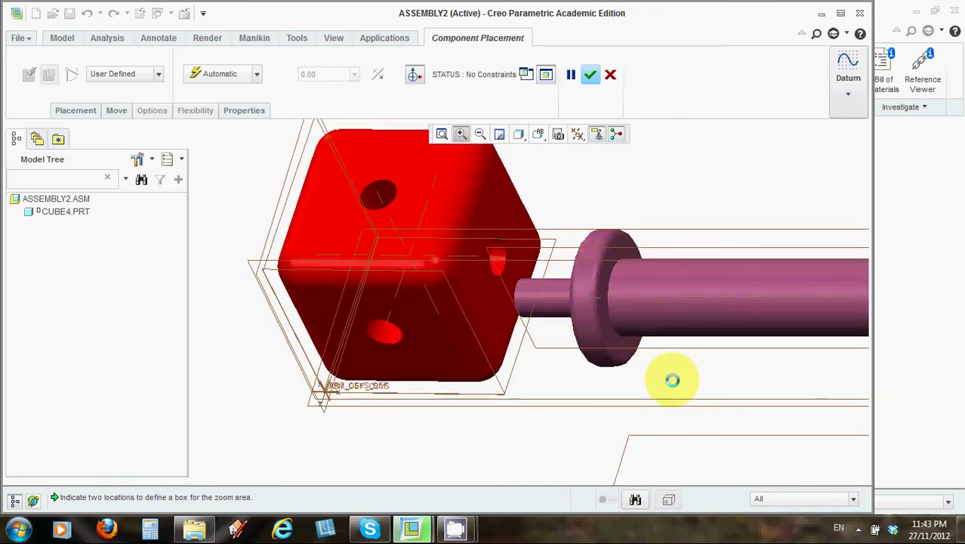
pyautogui.scroll(2, 672, 380)
pyautogui.scroll(-6, 672, 380)
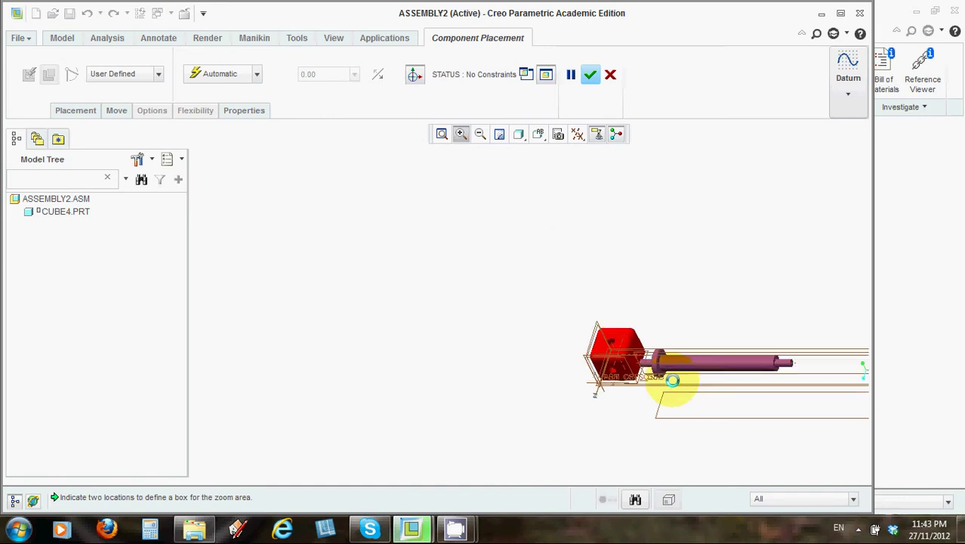
pyautogui.scroll(-3, 672, 380)
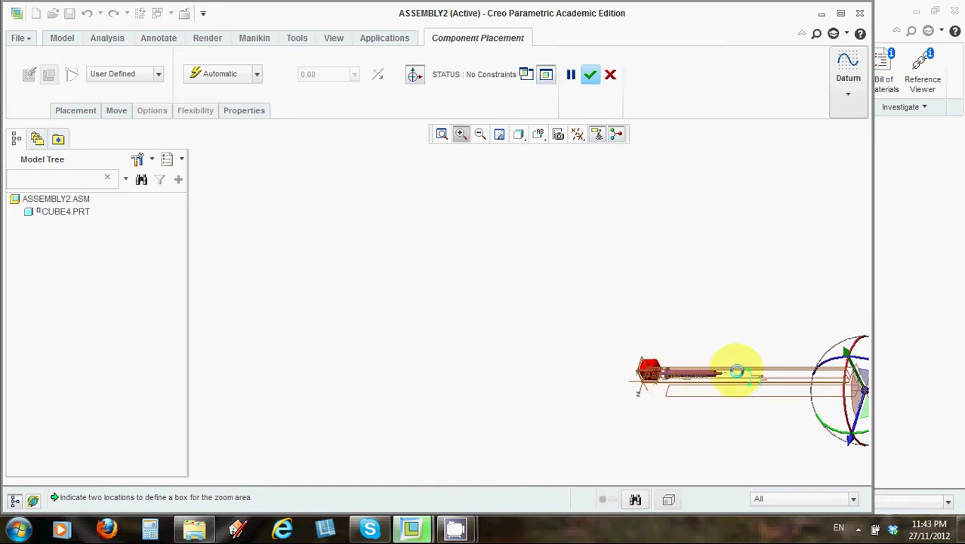
pyautogui.scroll(2, 695, 371)
pyautogui.scroll(4, 696, 371)
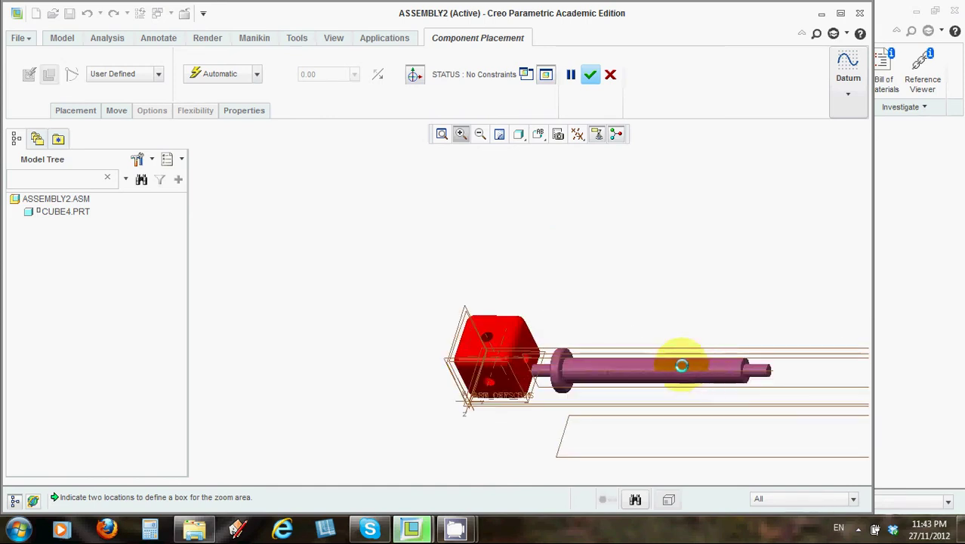
pyautogui.scroll(-1, 541, 340)
pyautogui.scroll(-5, 540, 341)
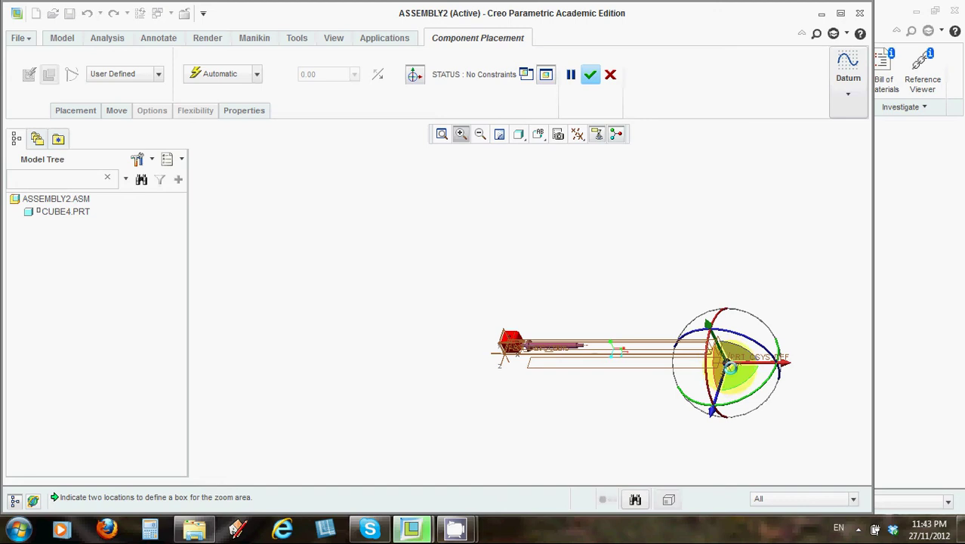
pyautogui.press('Escape')
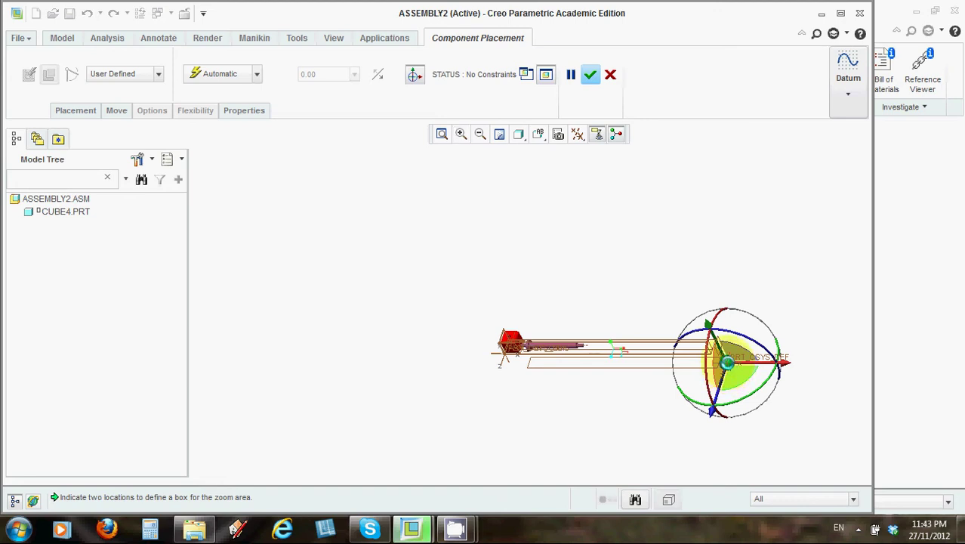
pyautogui.moveTo(726, 364); pyautogui.dragTo(753, 358)
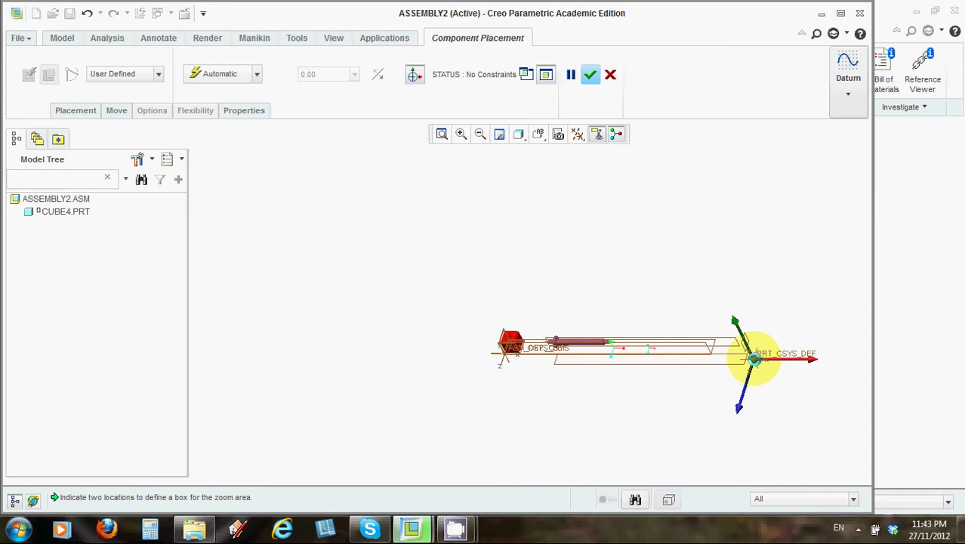
pyautogui.moveTo(754, 358); pyautogui.dragTo(753, 359)
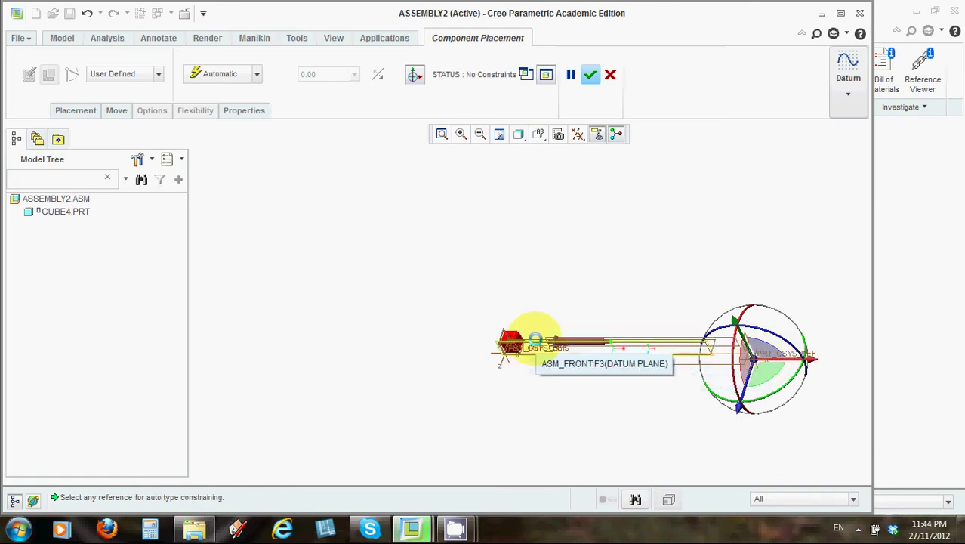
# Zoom in on the gap between the cube's side hole and the strut's flanged end.
pyautogui.scroll(-5, 546, 332)
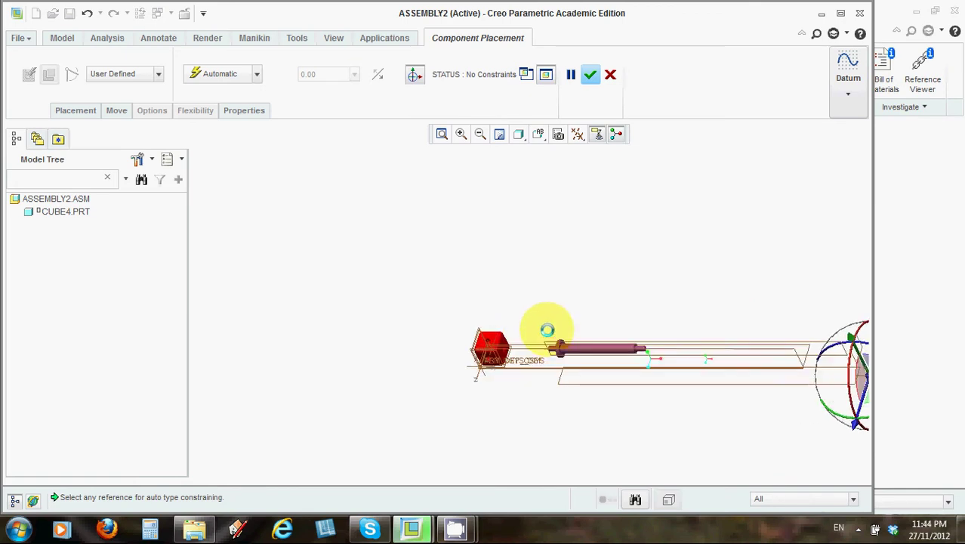
pyautogui.scroll(-3, 547, 330)
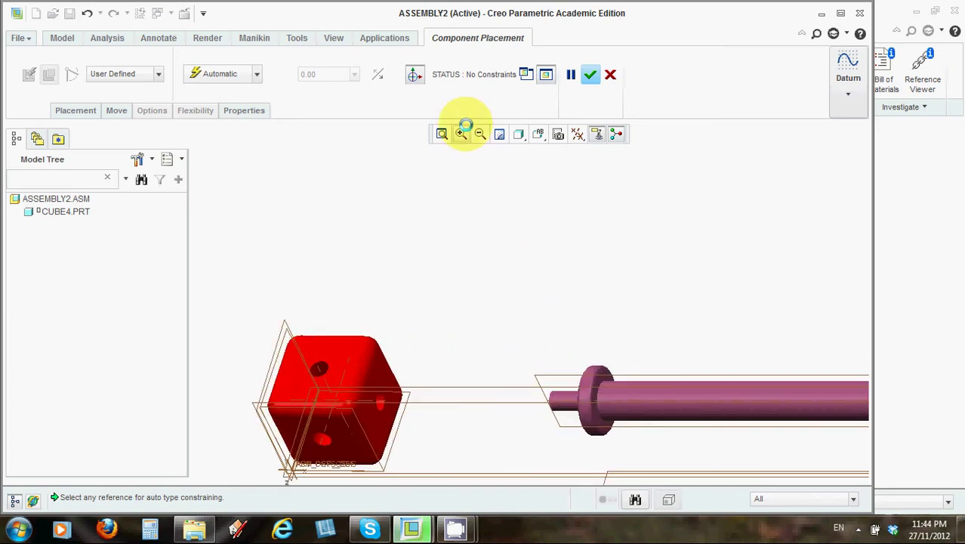
pyautogui.click(461, 133)
pyautogui.click(268, 308)
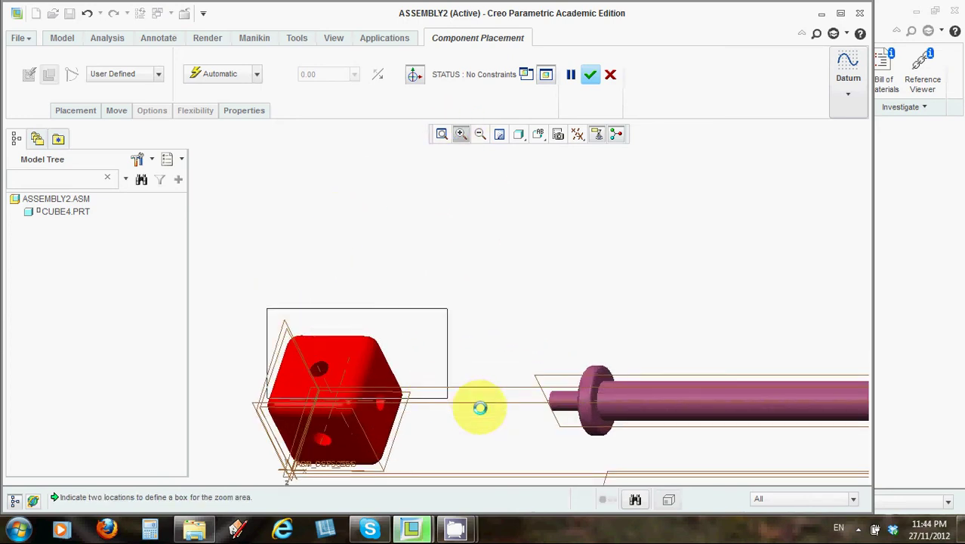
pyautogui.click(642, 456)
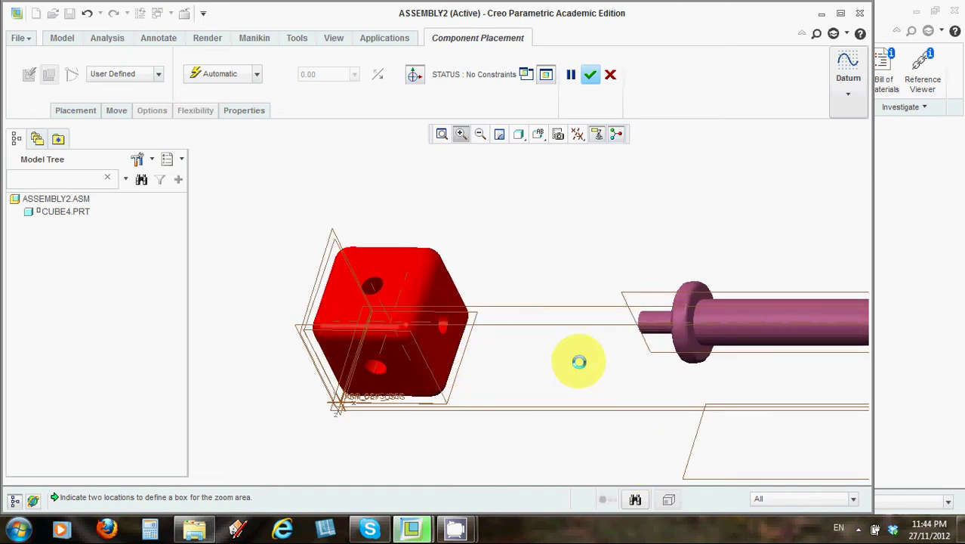
pyautogui.scroll(-2, 578, 362)
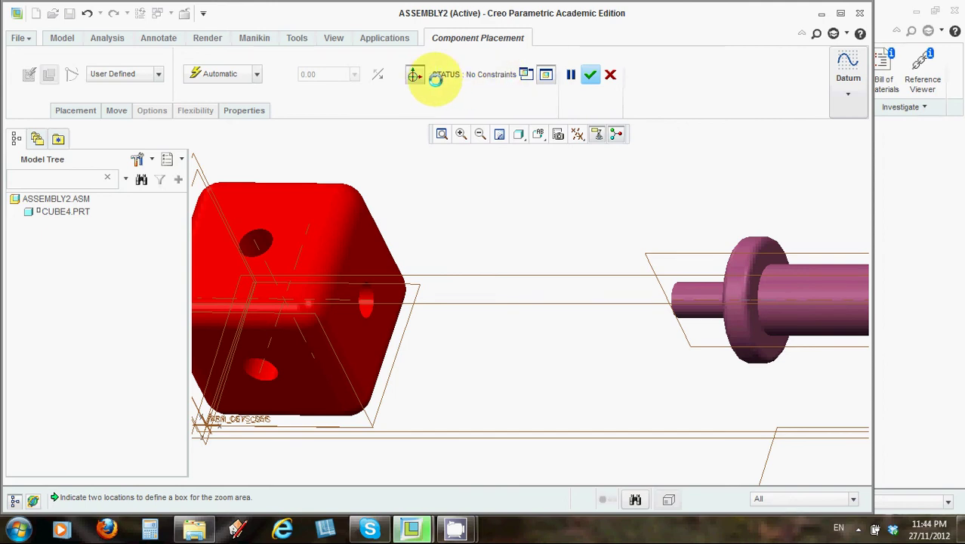
# Pick the inner cylindrical surface of the cube's side hole facing the strut as the first automatic placement reference.
pyautogui.scroll(2, 556, 277)
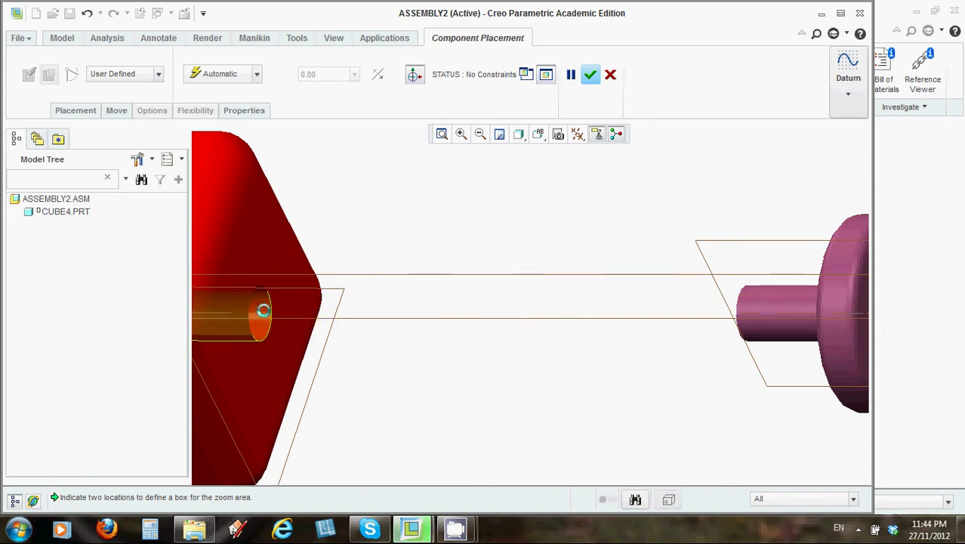
pyautogui.click(435, 328)
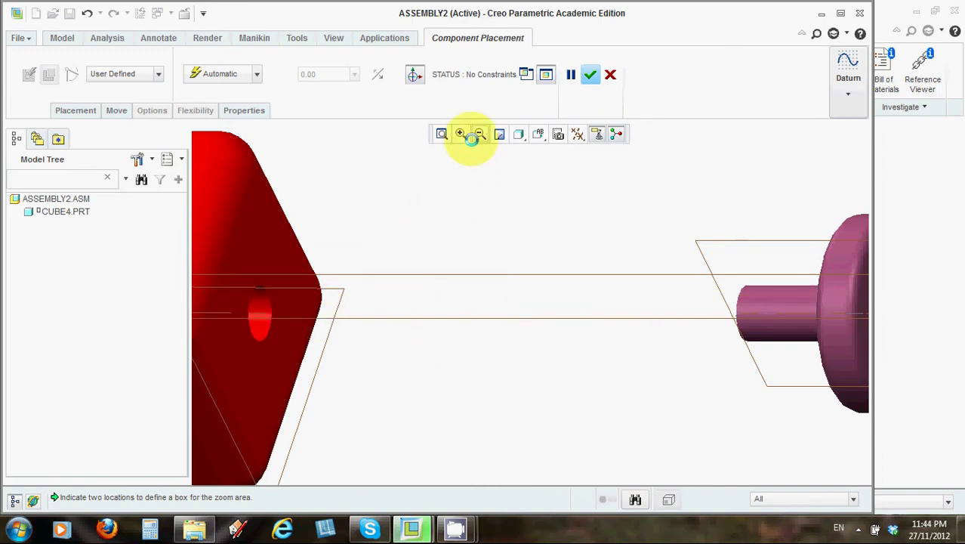
pyautogui.click(228, 206)
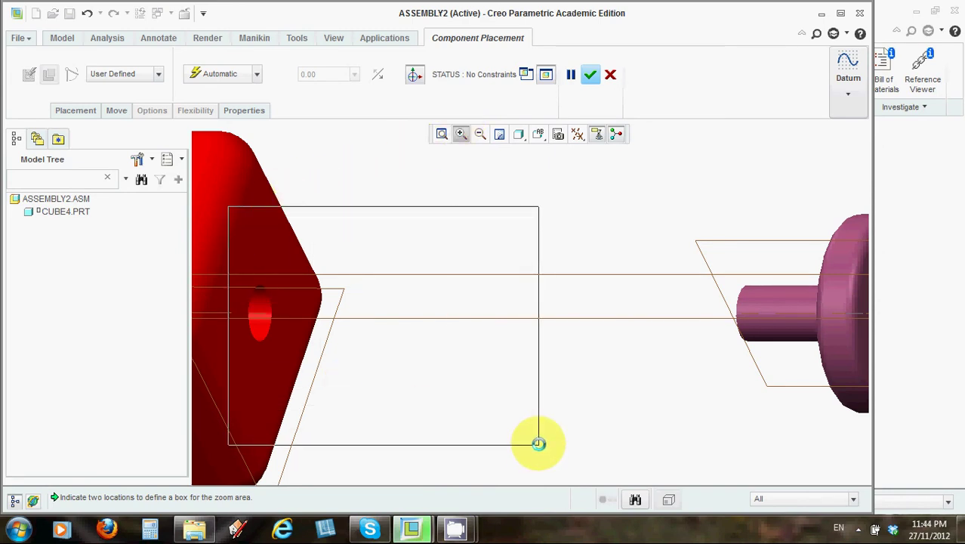
pyautogui.click(476, 426)
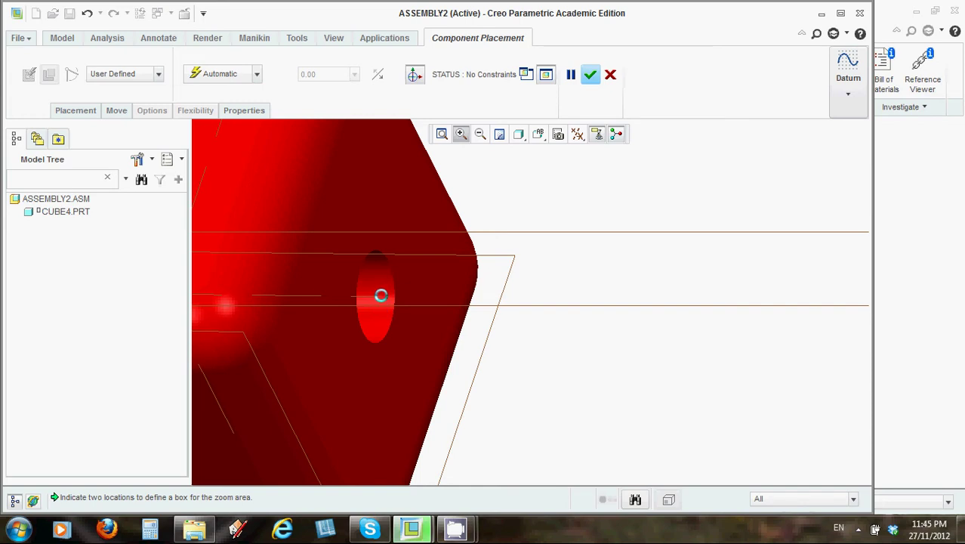
pyautogui.middleClick(382, 294)
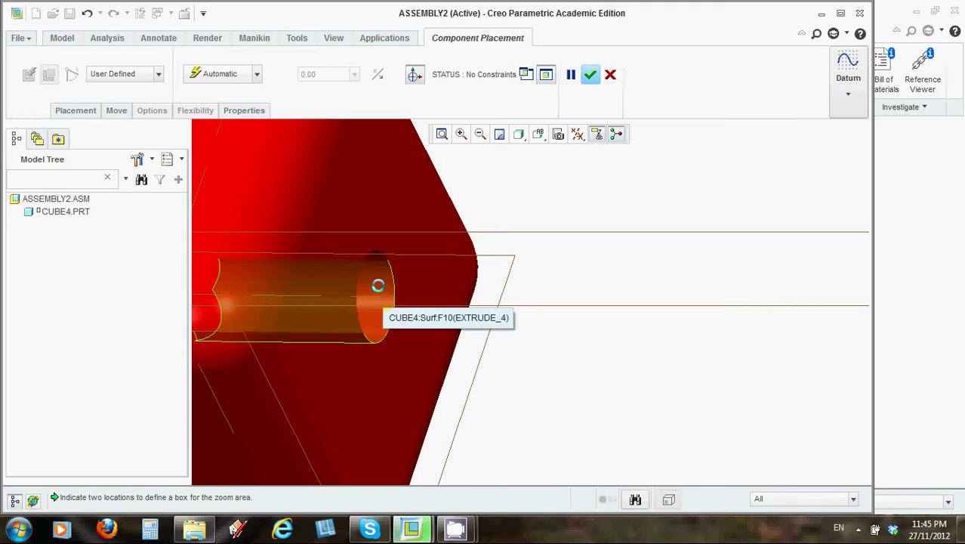
pyautogui.click(377, 285)
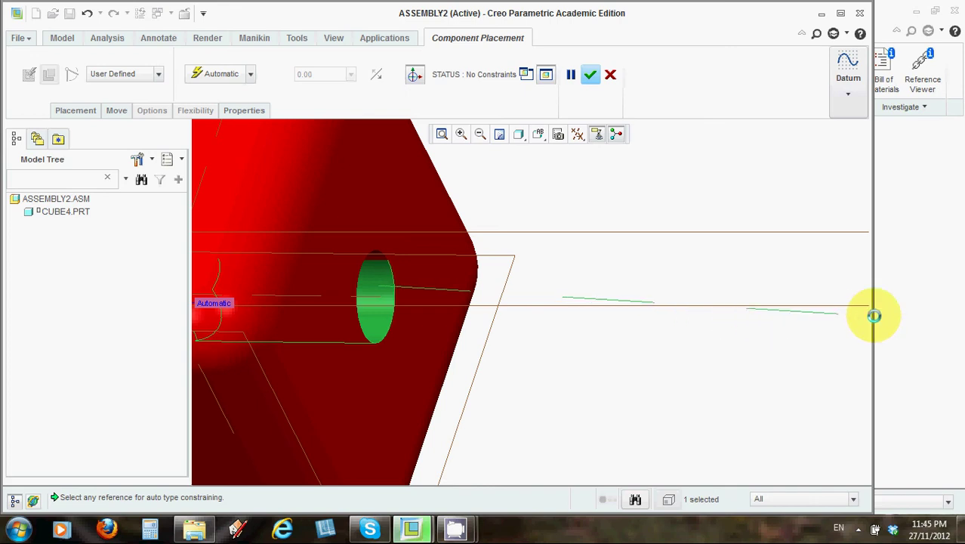
# Complete the Coincident constraint by pairing the cube hole with the cylindrical surface of the small pin on the strut's flanged end.
pyautogui.moveTo(842, 318); pyautogui.dragTo(759, 320, button='middle')
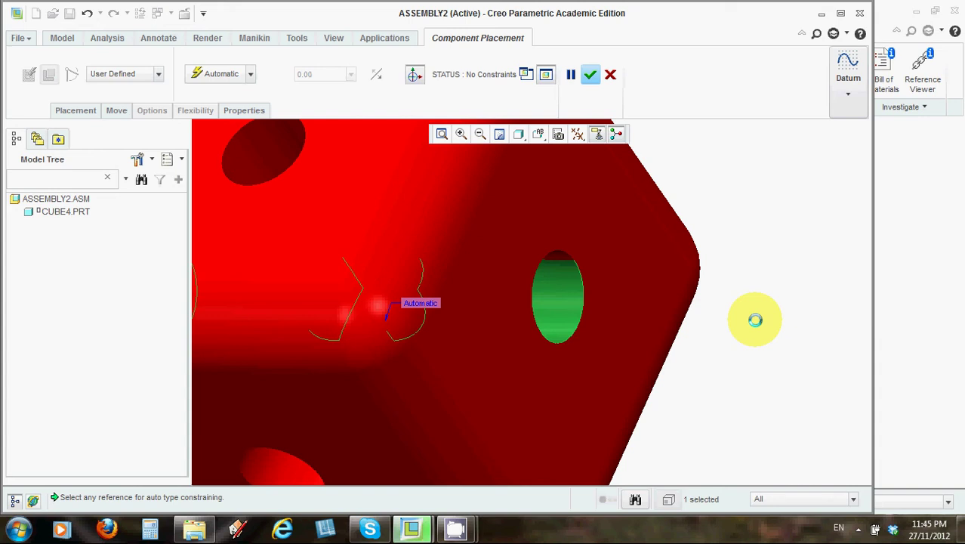
pyautogui.scroll(-3, 755, 319)
pyautogui.scroll(2, 755, 319)
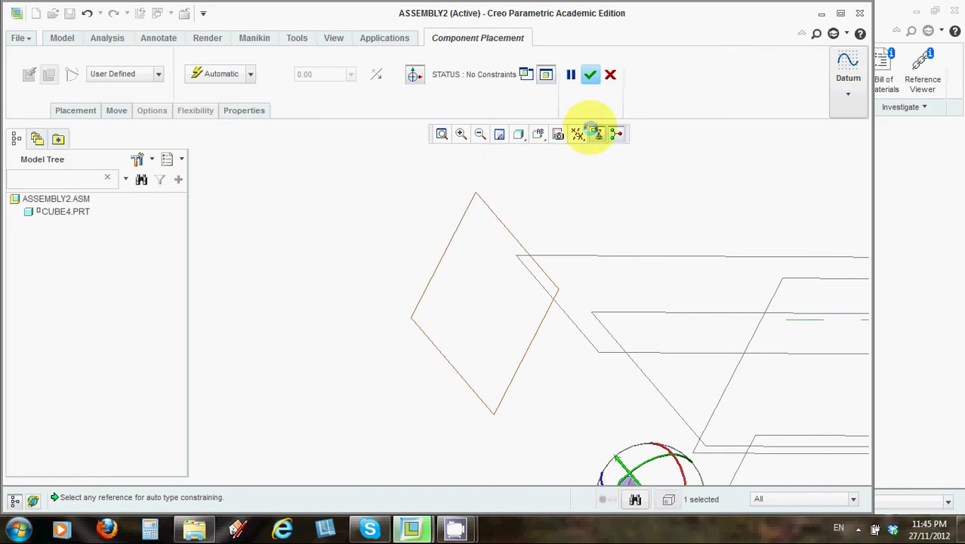
pyautogui.click(541, 134)
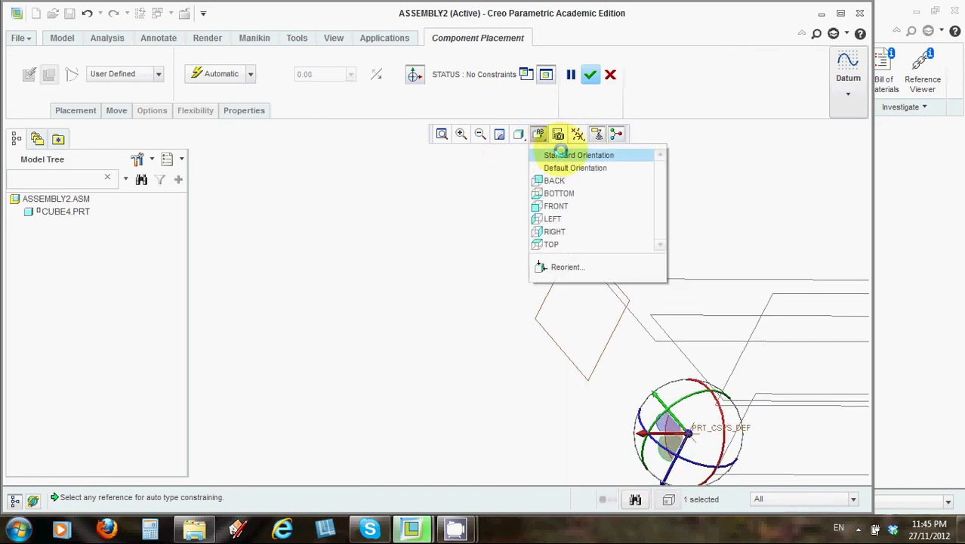
pyautogui.click(562, 155)
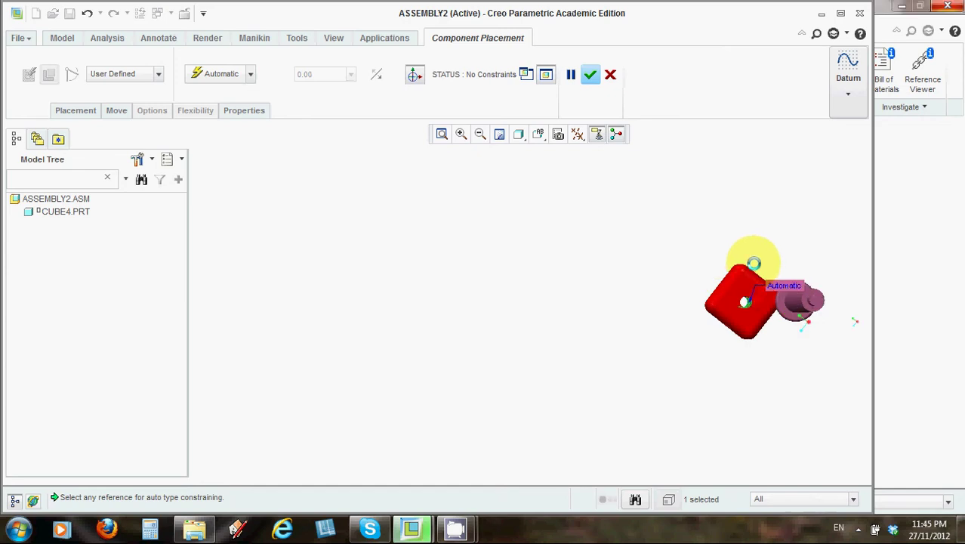
pyautogui.click(745, 262)
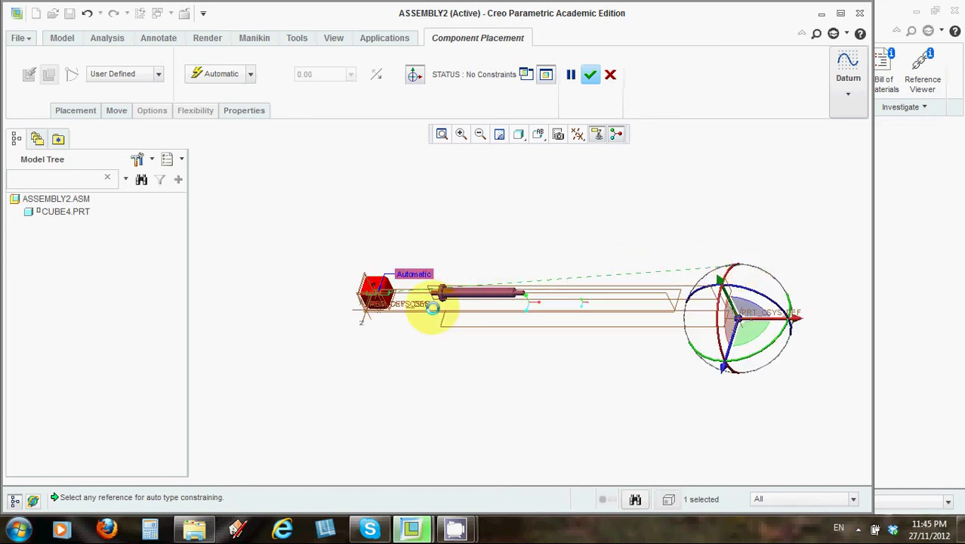
pyautogui.scroll(3, 437, 293)
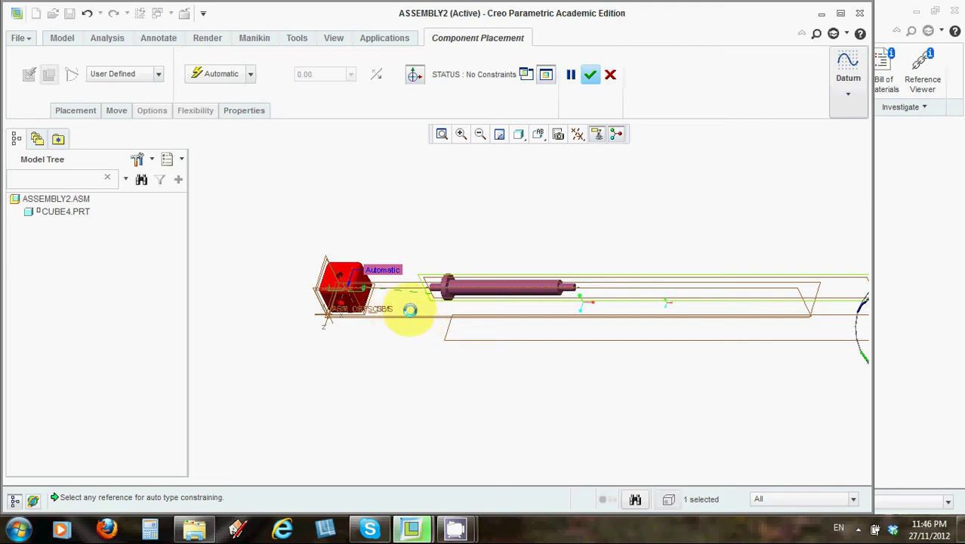
pyautogui.moveTo(409, 310); pyautogui.dragTo(410, 307, button='middle')
pyautogui.scroll(3, 405, 308)
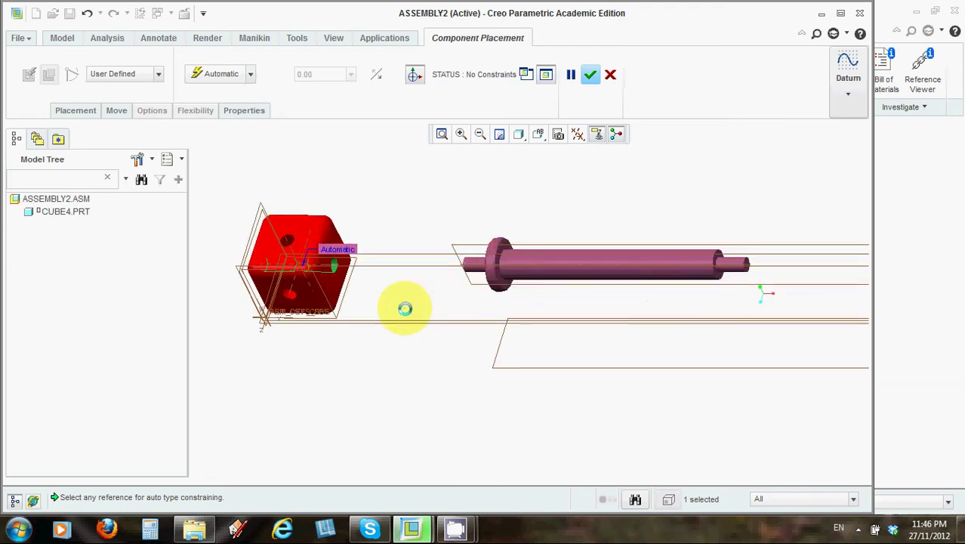
pyautogui.scroll(1, 404, 308)
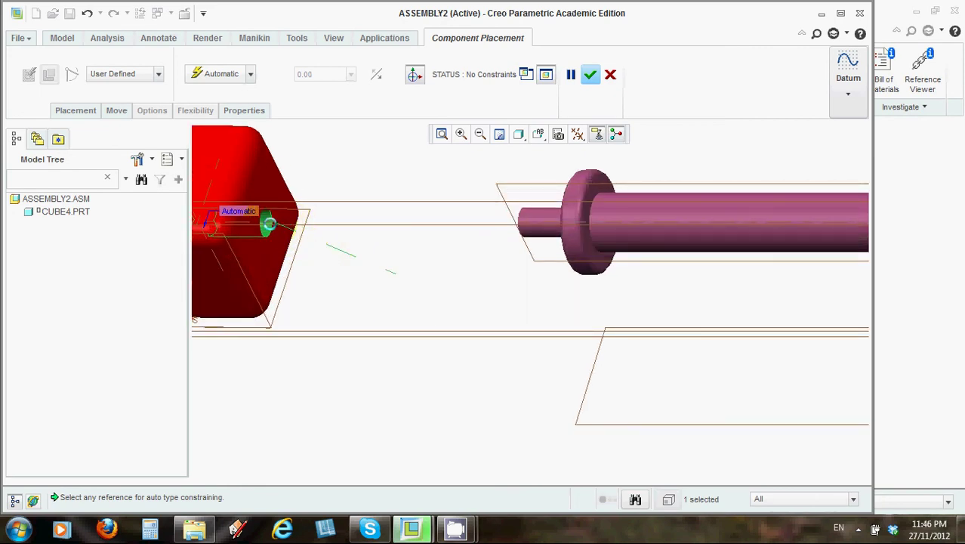
pyautogui.click(387, 276)
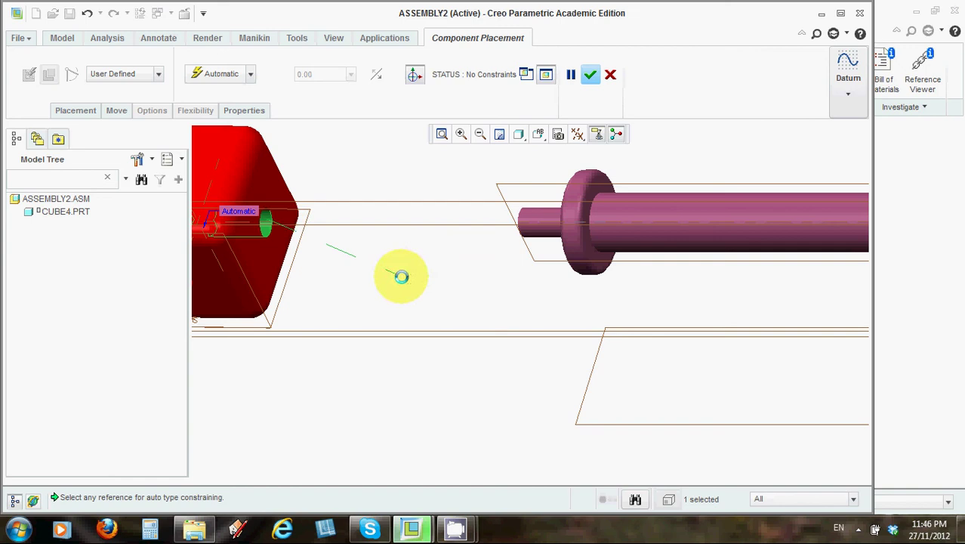
pyautogui.moveTo(401, 276); pyautogui.dragTo(533, 212)
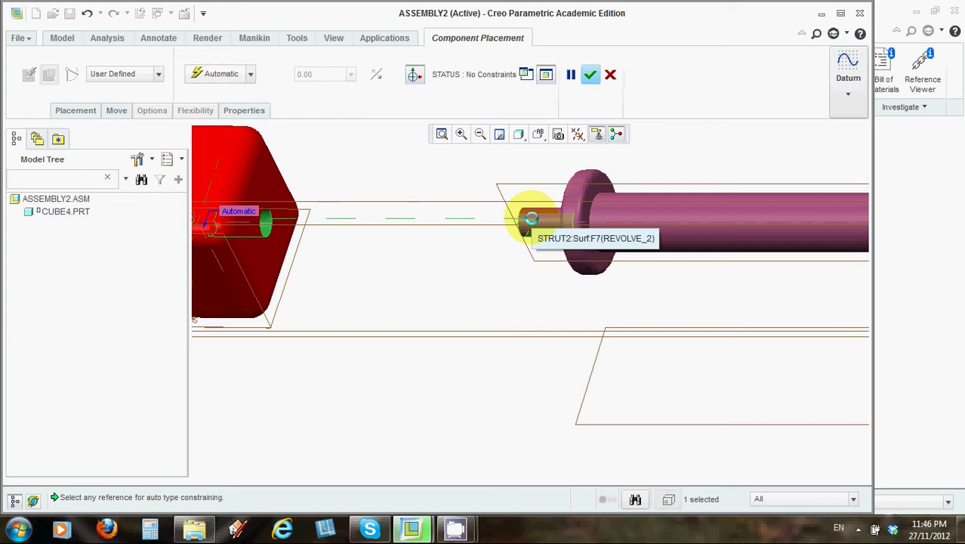
pyautogui.click(532, 219)
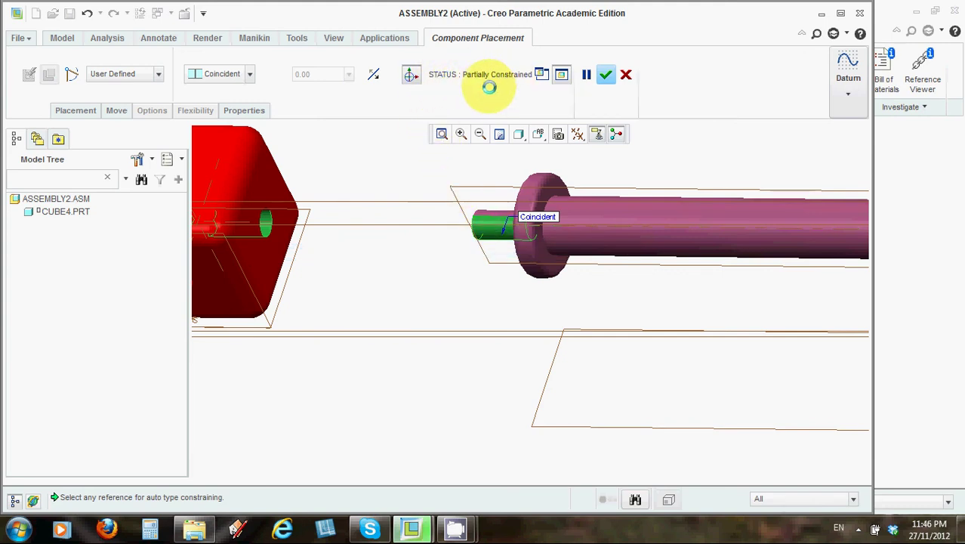
pyautogui.moveTo(483, 76)
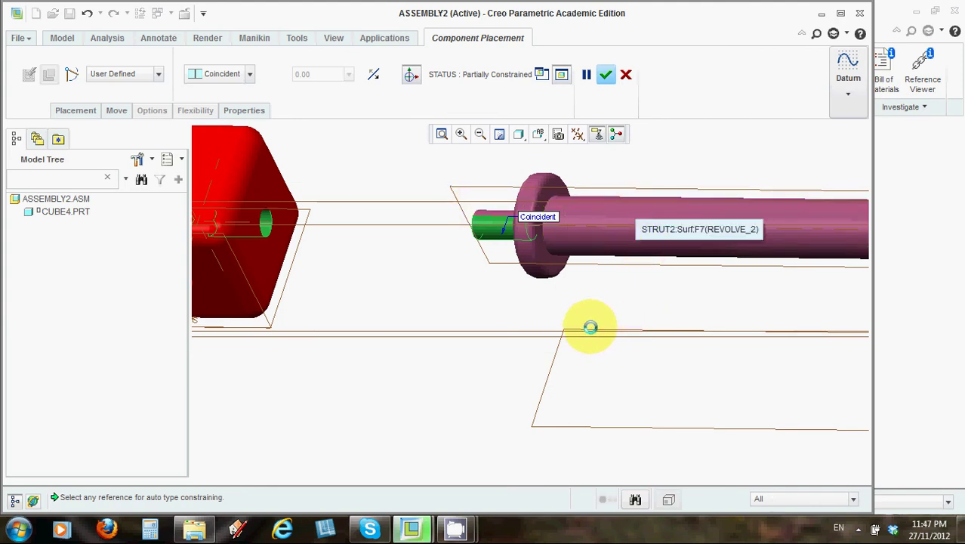
# Slide the partially constrained strut along the axis of the cube's hole to test its remaining freedom.
pyautogui.moveTo(568, 267); pyautogui.dragTo(595, 261, button='middle')
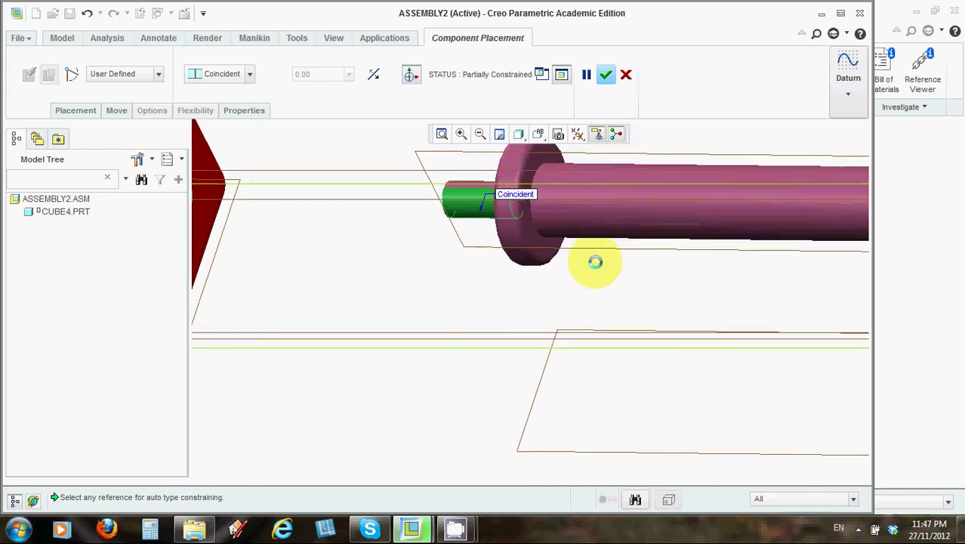
pyautogui.scroll(-2, 595, 262)
pyautogui.scroll(2, 595, 253)
pyautogui.scroll(-4, 594, 253)
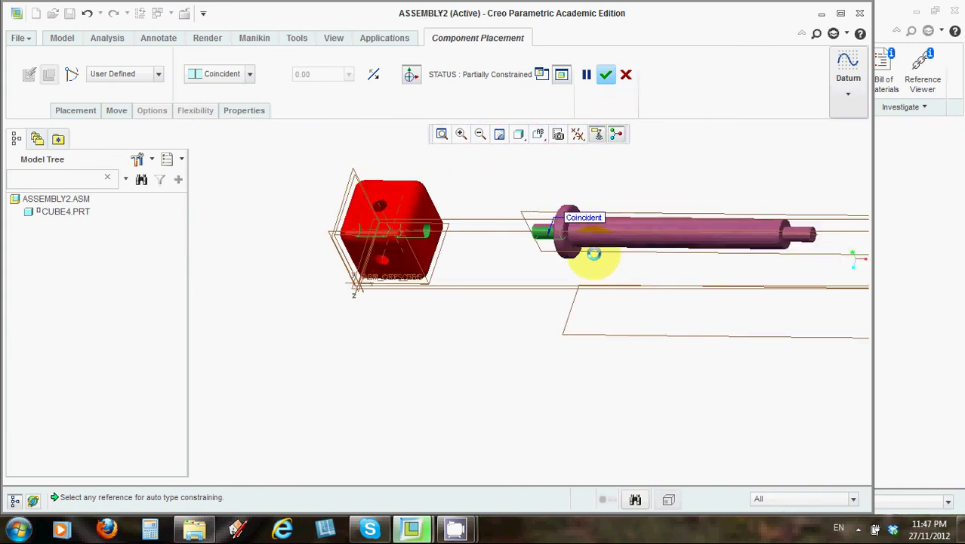
pyautogui.scroll(-2, 594, 254)
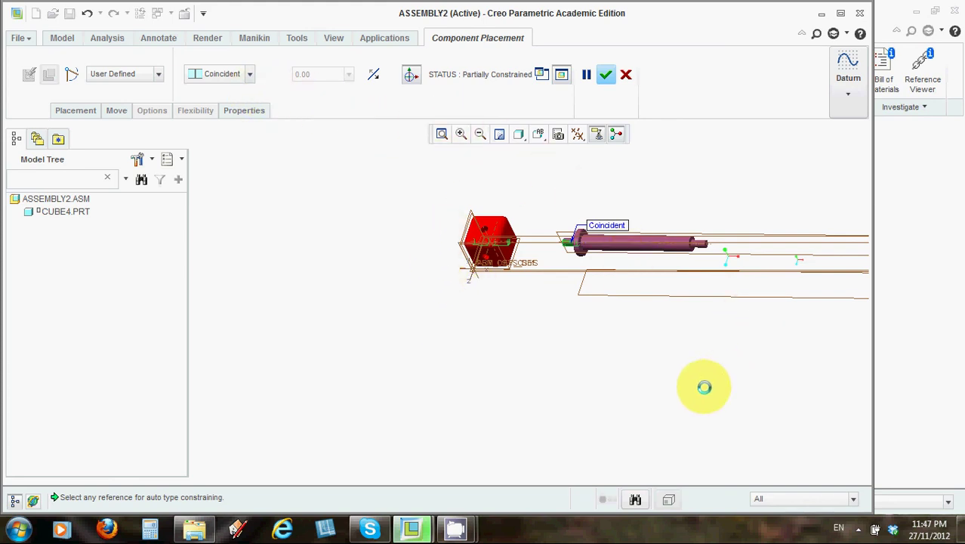
pyautogui.scroll(-2, 704, 386)
pyautogui.scroll(-3, 704, 387)
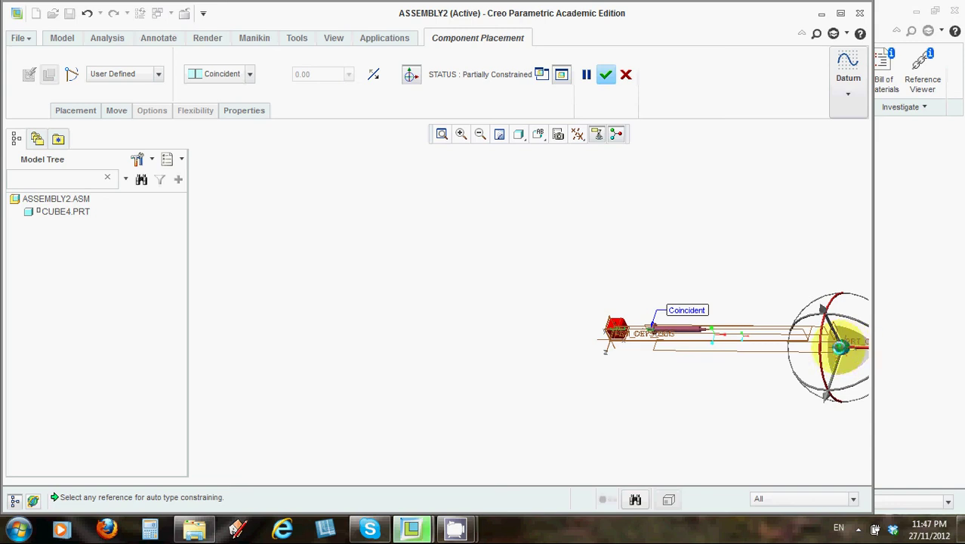
pyautogui.moveTo(840, 347); pyautogui.dragTo(637, 351)
pyautogui.scroll(-4, 637, 350)
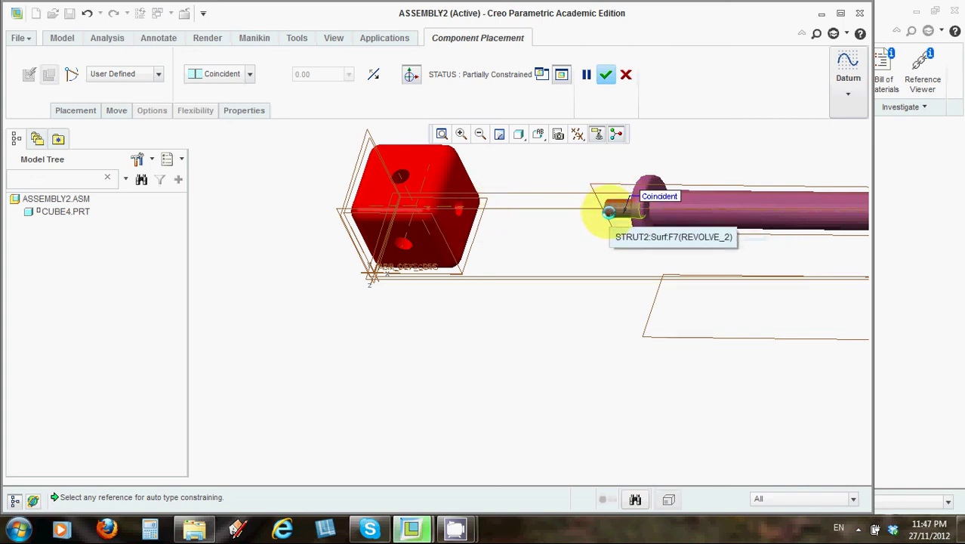
# Make the cube's side face coincident with the flat ring face of the strut's flange and accept the strut's placement.
pyautogui.click(614, 206)
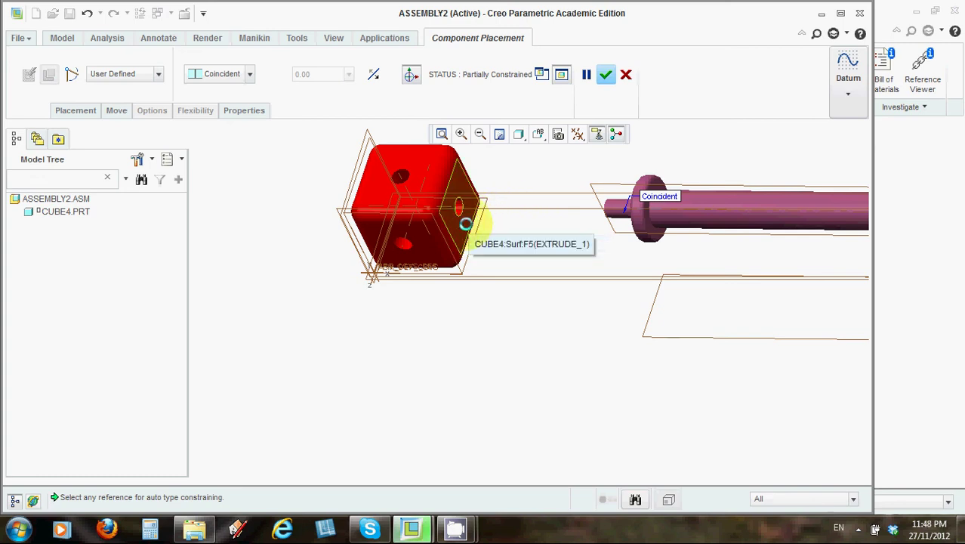
pyautogui.scroll(-1, 551, 229)
pyautogui.scroll(-2, 552, 228)
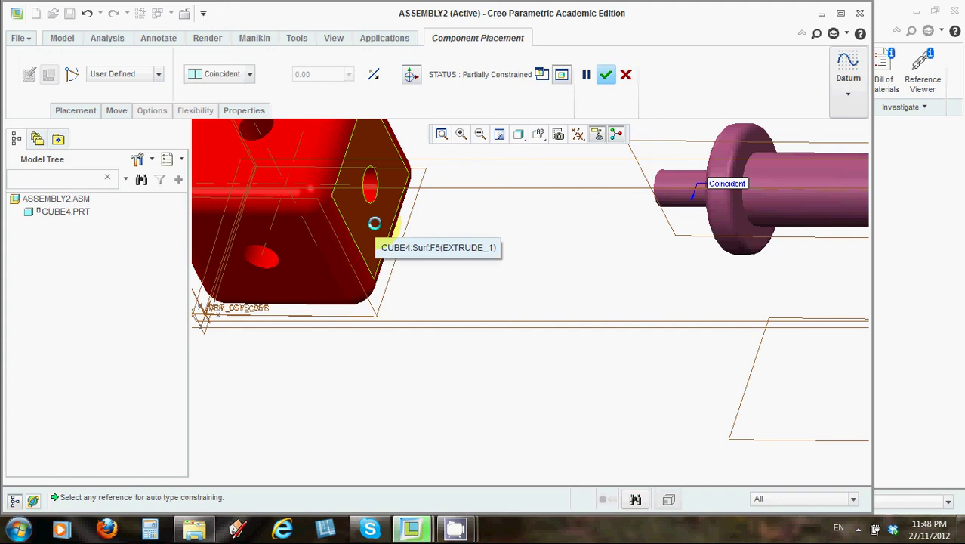
pyautogui.click(375, 223)
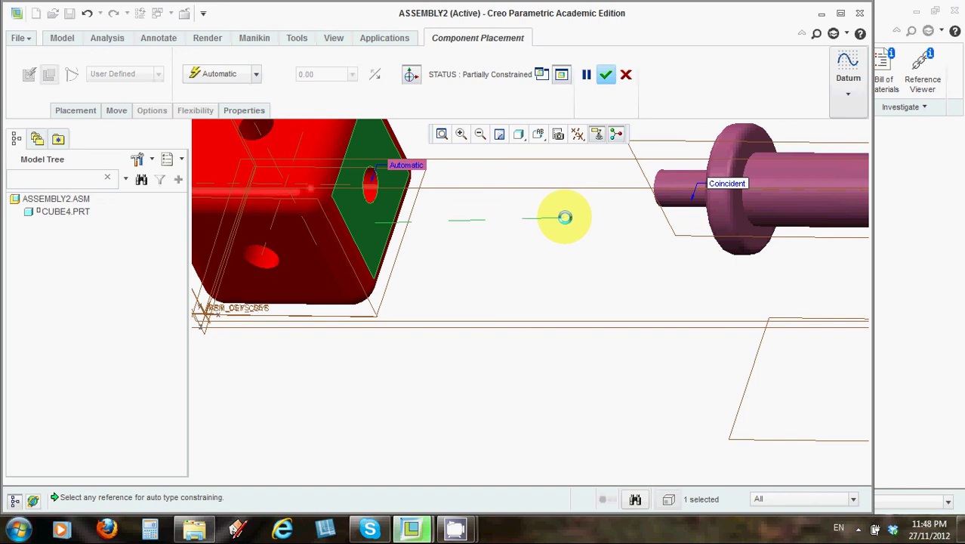
pyautogui.moveTo(602, 225); pyautogui.dragTo(767, 271, button='middle')
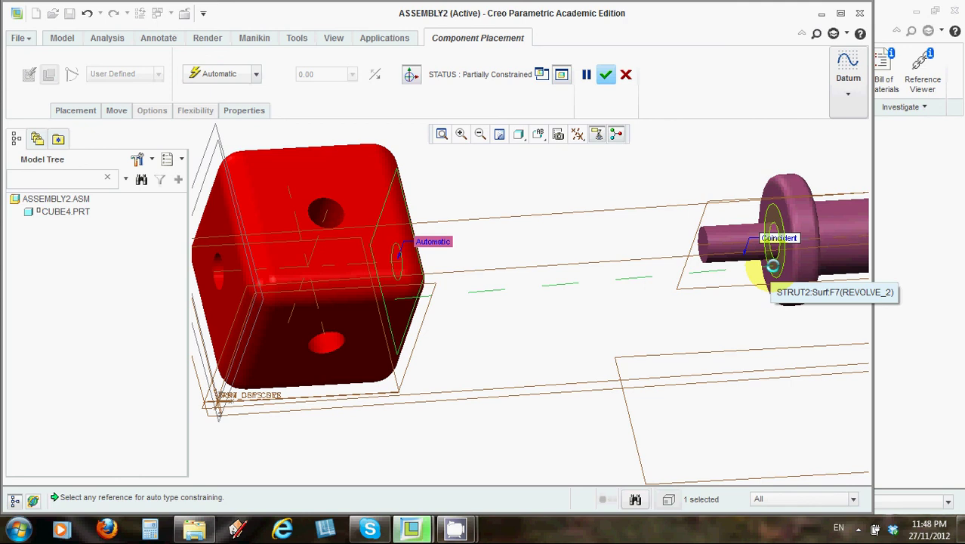
pyautogui.click(772, 266)
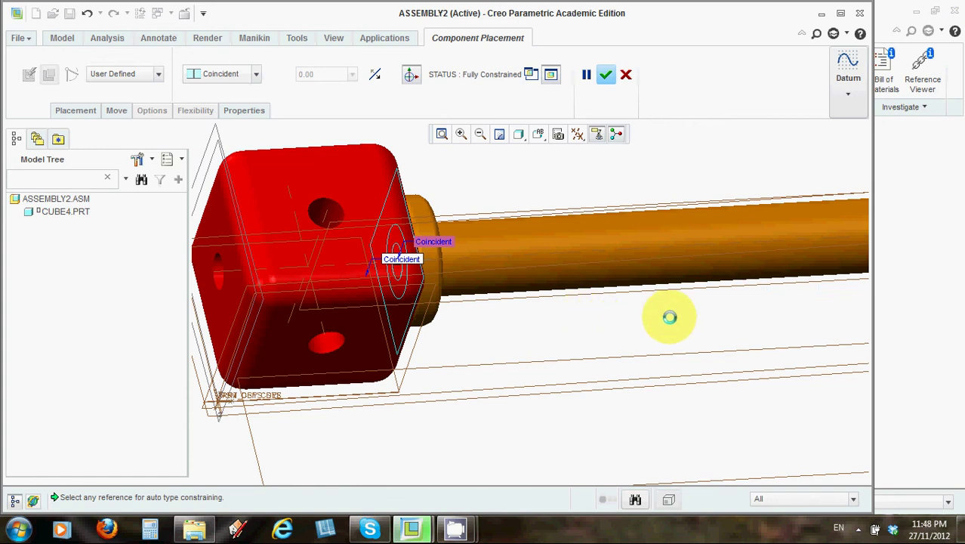
pyautogui.moveTo(670, 318); pyautogui.dragTo(585, 332, button='middle')
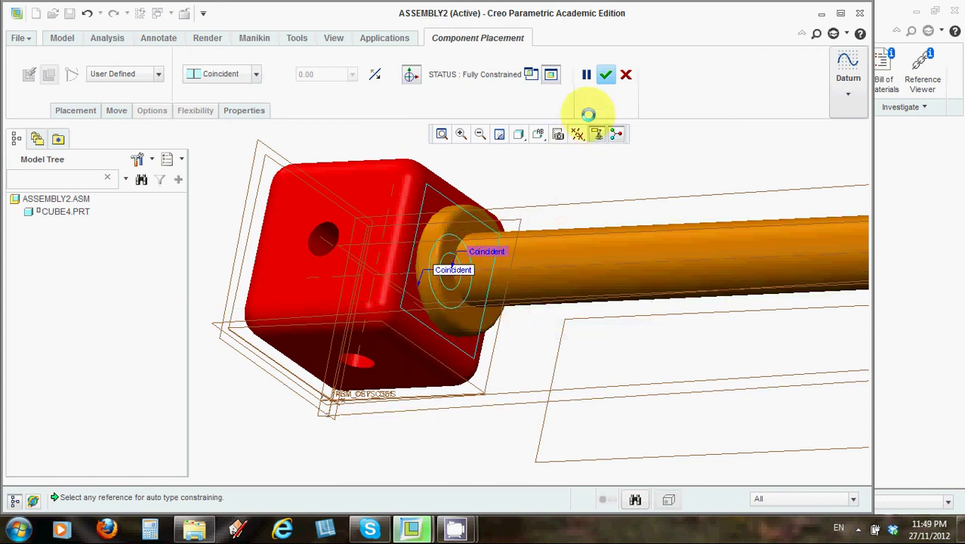
pyautogui.click(605, 74)
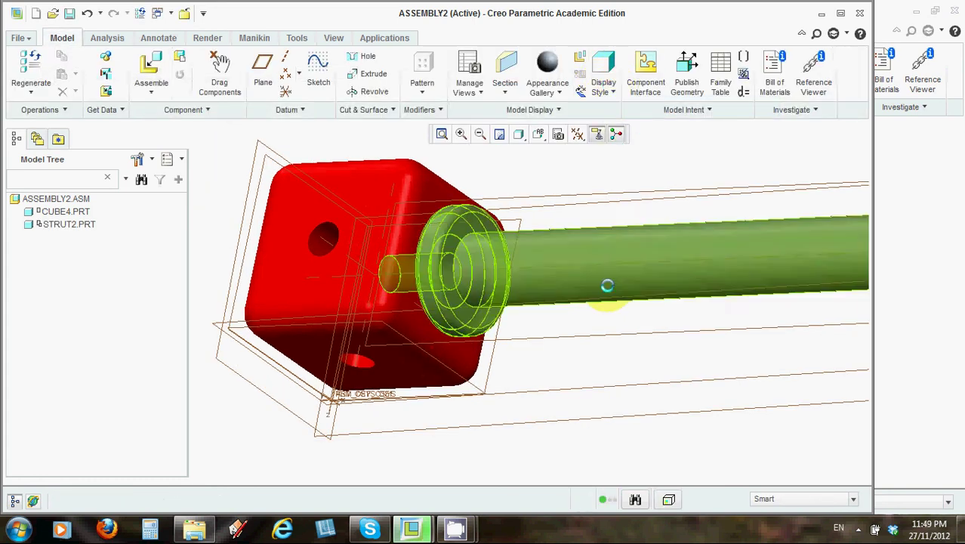
# Examine the assembled cube and strut from several views, including the joint and the strut's free end.
pyautogui.moveTo(570, 403); pyautogui.dragTo(578, 375, button='middle')
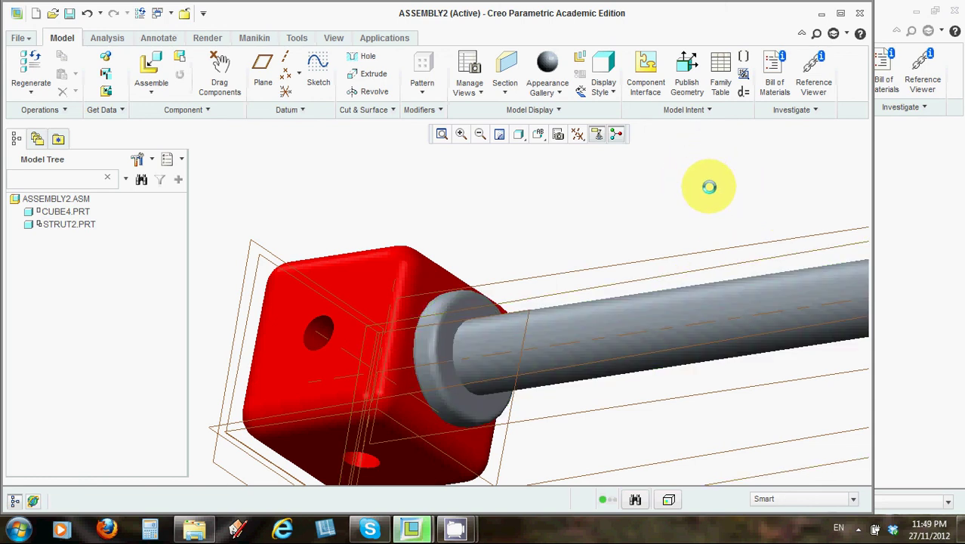
pyautogui.moveTo(709, 187)
pyautogui.mouseDown(button='middle')
pyautogui.moveTo(685, 193)
pyautogui.moveTo(711, 185)
pyautogui.mouseUp(button='middle')
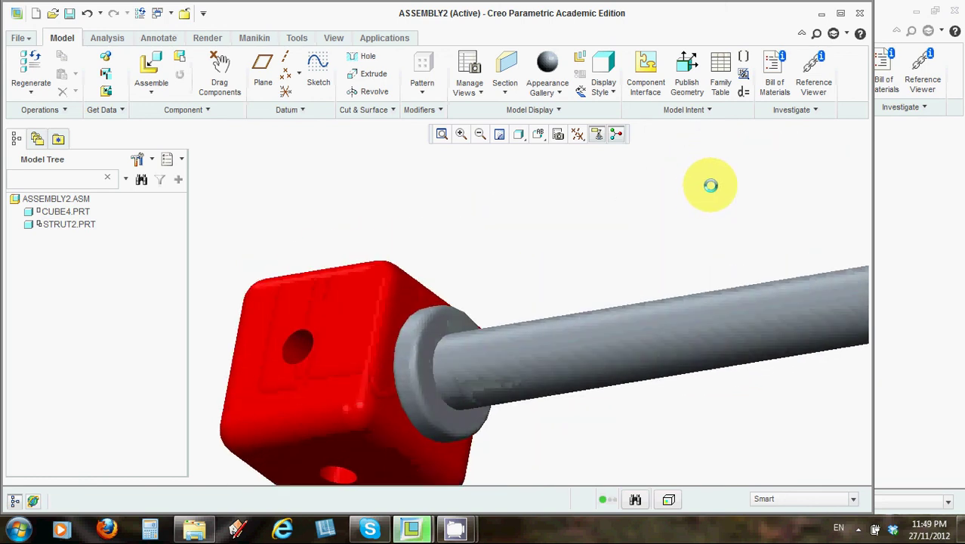
pyautogui.scroll(2, 711, 185)
pyautogui.scroll(-4, 710, 185)
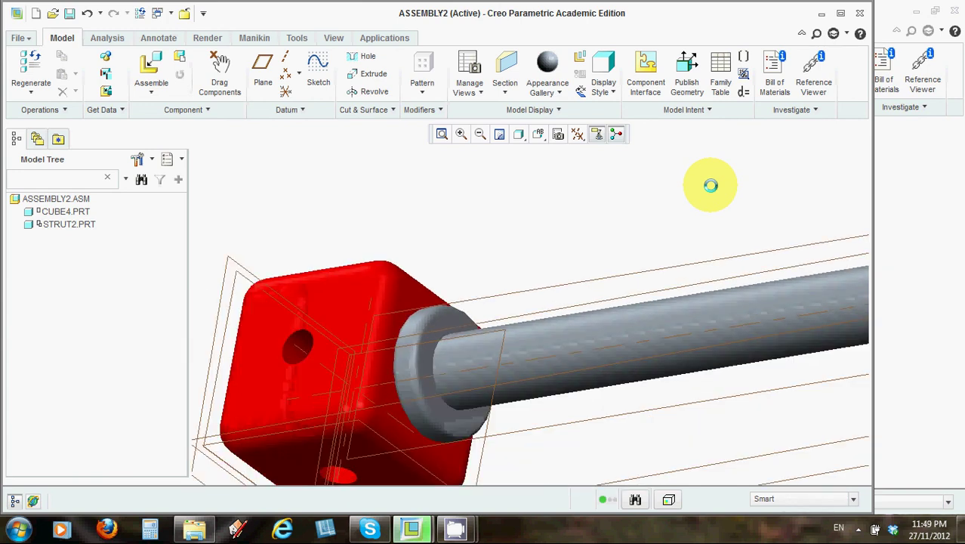
pyautogui.scroll(-2, 711, 185)
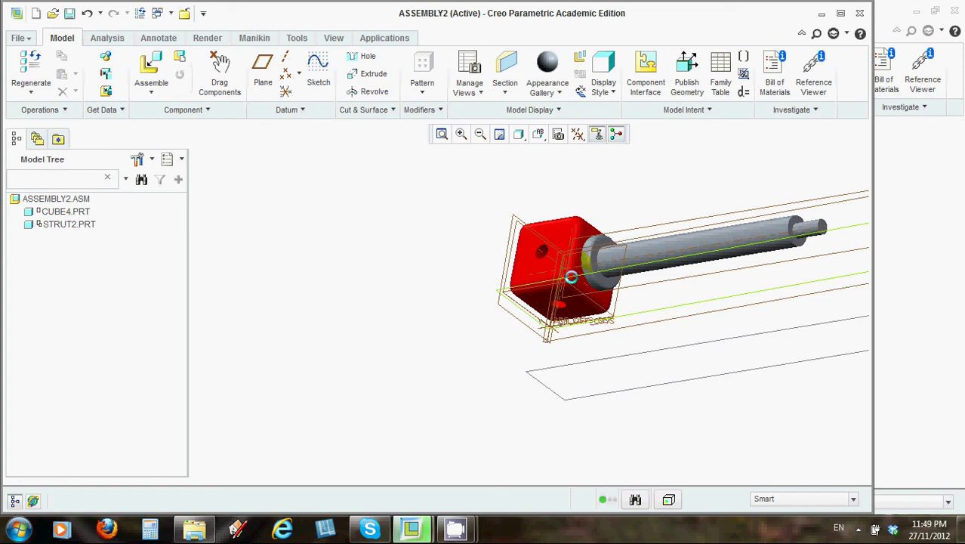
pyautogui.click(812, 229)
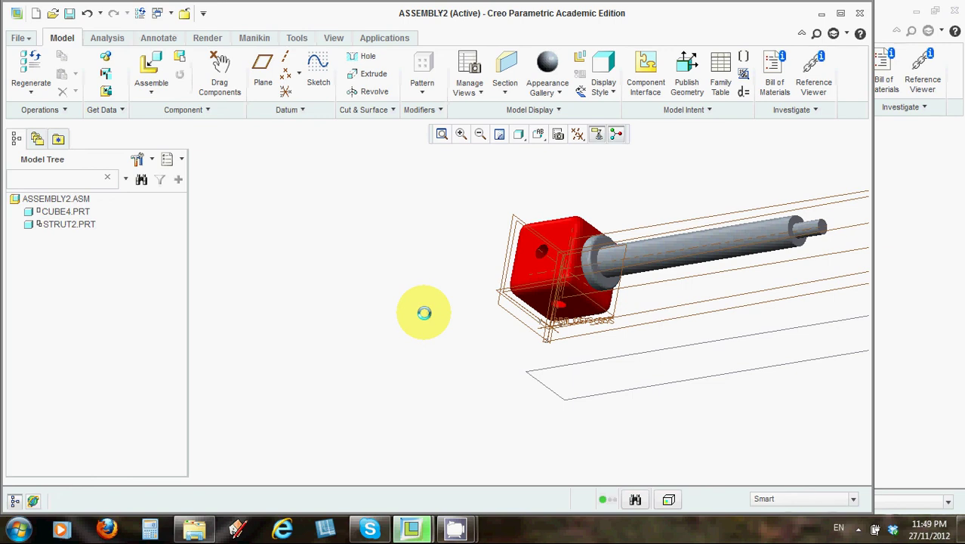
# Insert the component strut1.prt into the assembly as a new, unconstrained part.
pyautogui.click(148, 63)
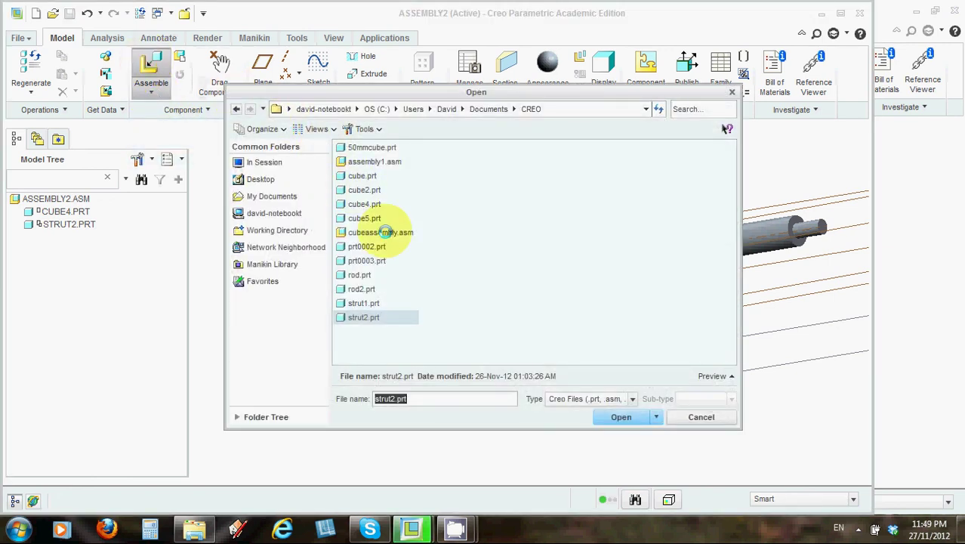
pyautogui.click(362, 303)
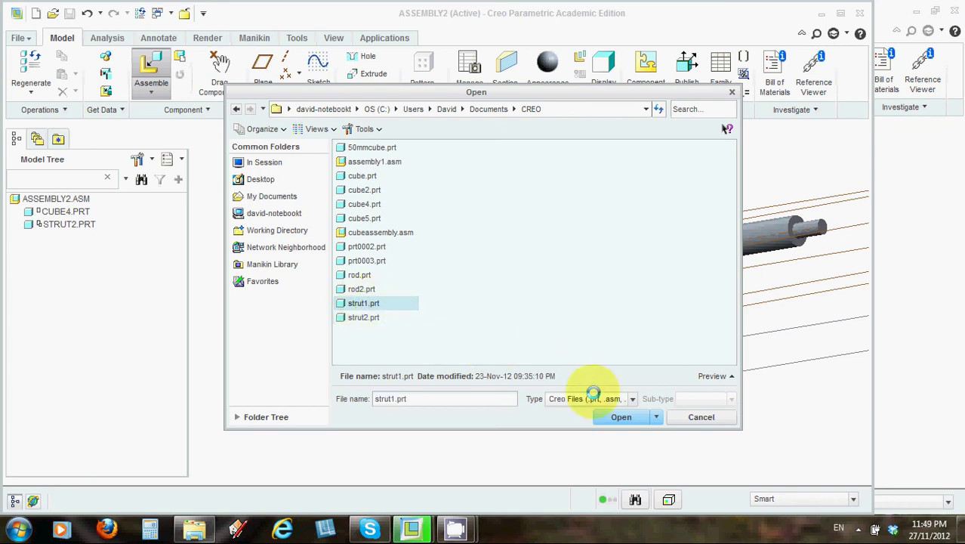
pyautogui.click(608, 419)
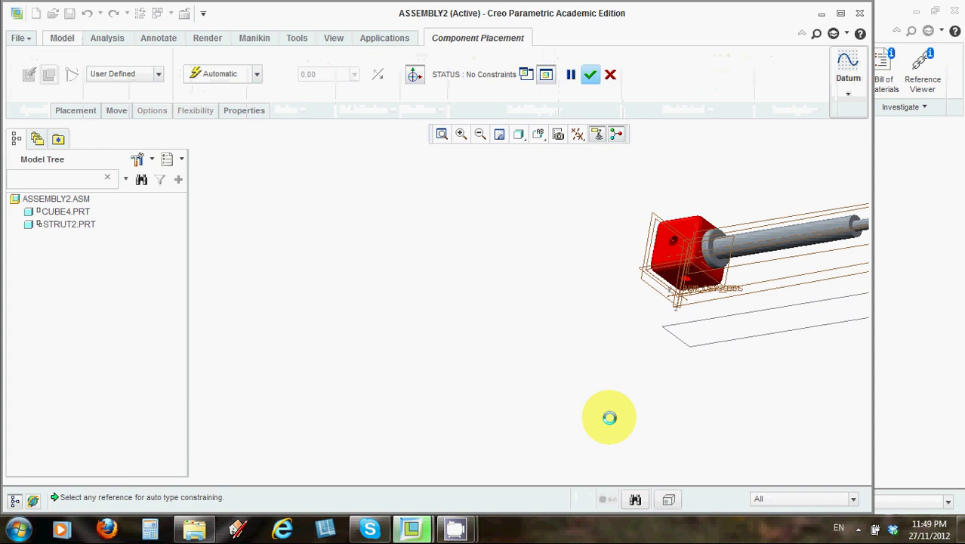
# Restore the Standard Orientation and examine where the newly inserted strut lies relative to the assembled cube and first strut.
pyautogui.scroll(-6, 545, 330)
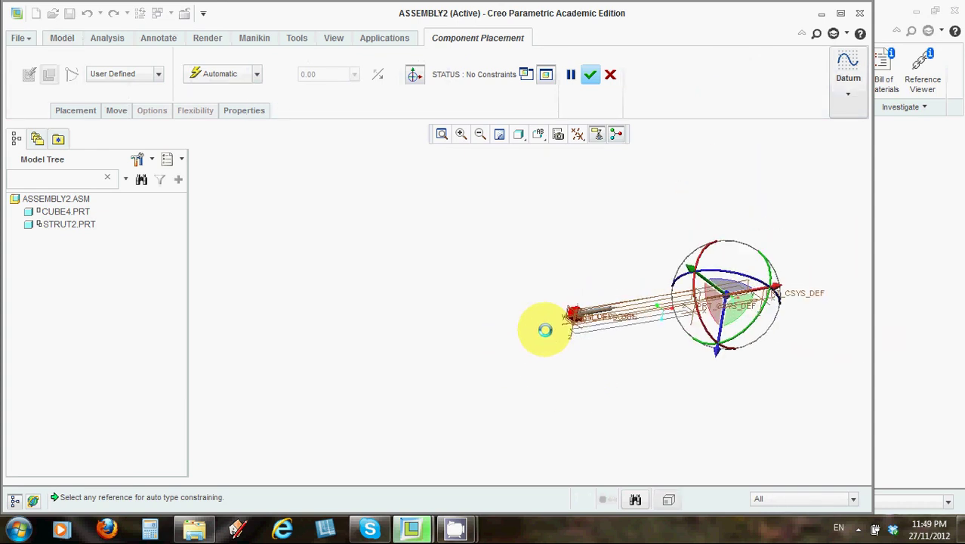
pyautogui.scroll(5, 545, 330)
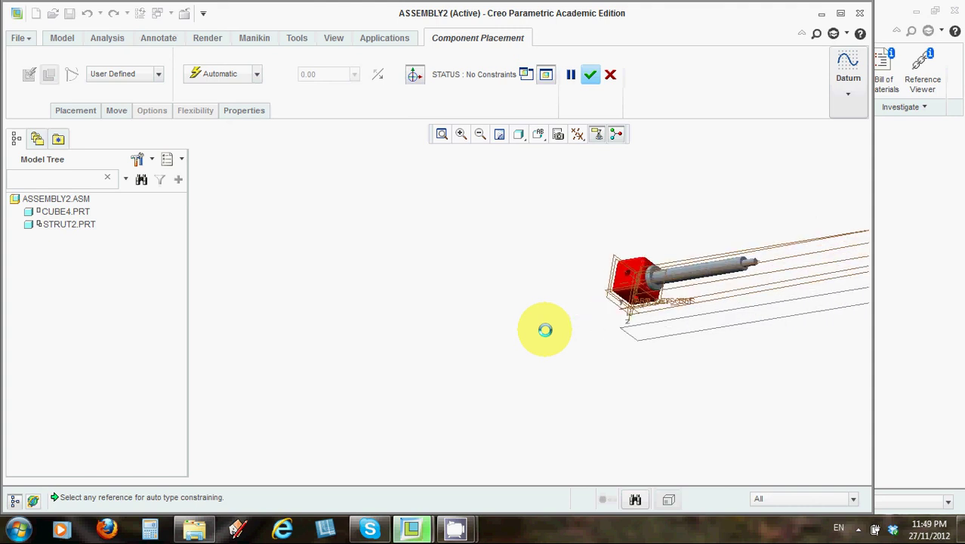
pyautogui.scroll(-5, 545, 330)
pyautogui.moveTo(526, 323); pyautogui.dragTo(402, 300, button='middle')
pyautogui.scroll(3, 403, 301)
pyautogui.scroll(-5, 402, 301)
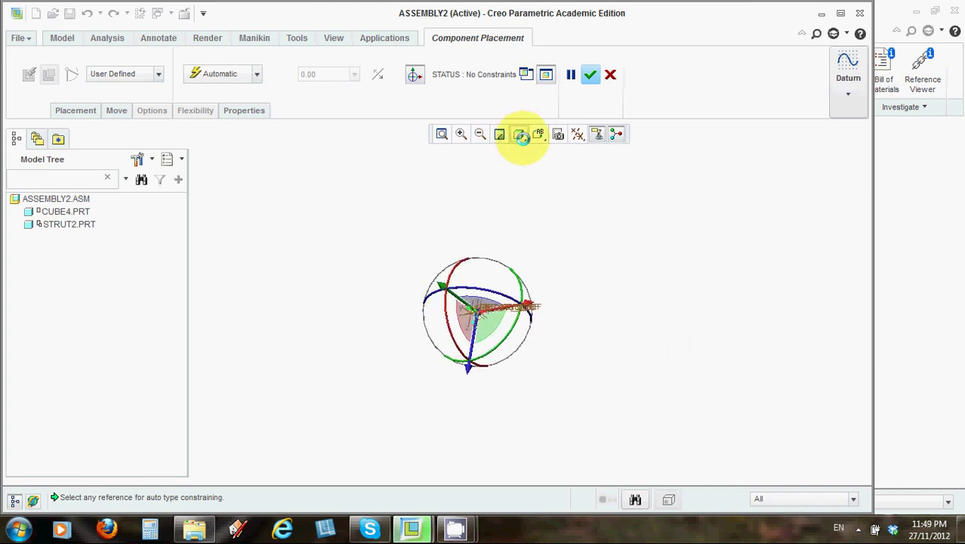
pyautogui.click(539, 133)
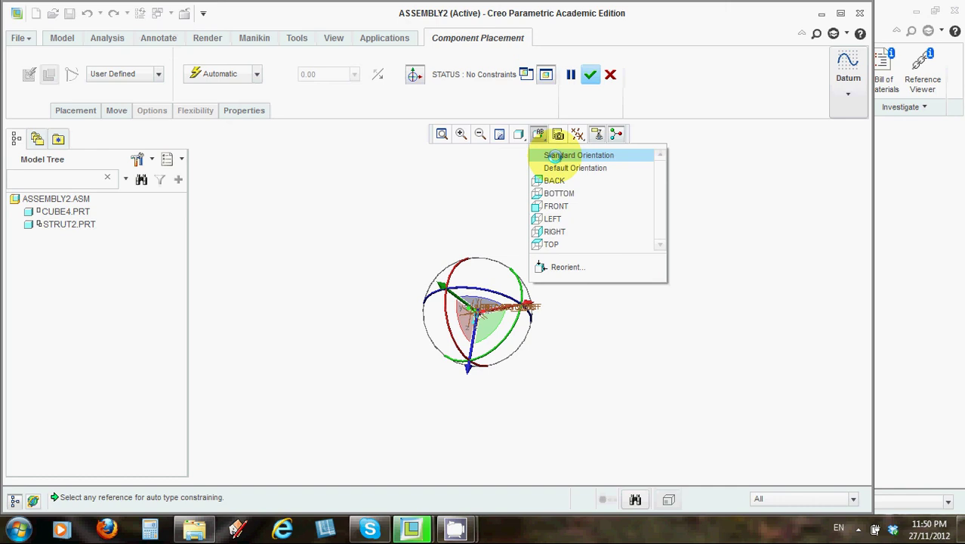
pyautogui.click(553, 156)
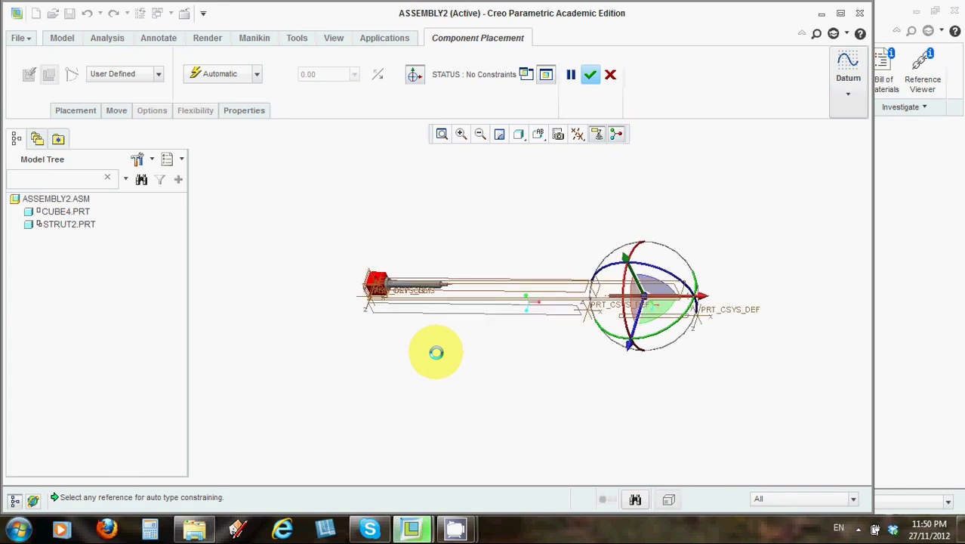
pyautogui.scroll(-3, 428, 335)
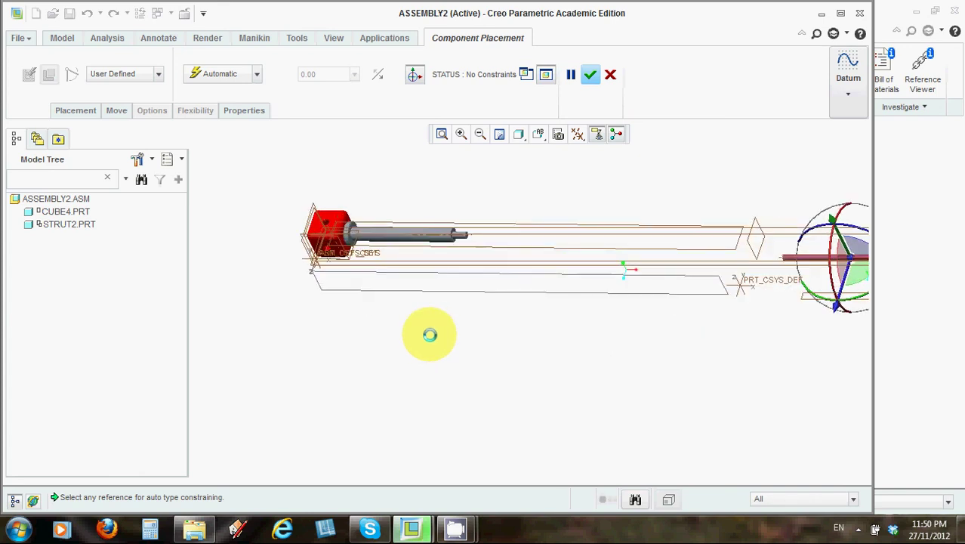
pyautogui.scroll(1, 429, 335)
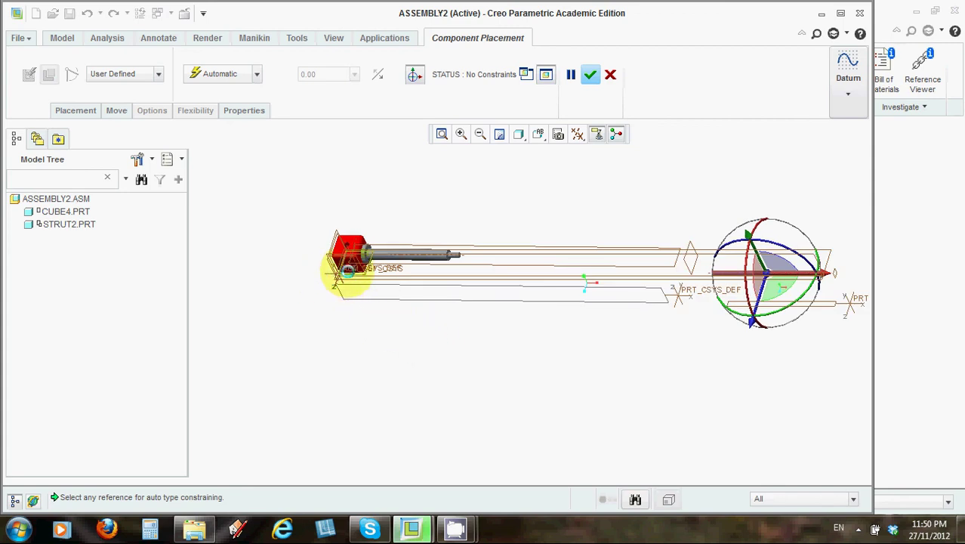
pyautogui.scroll(-2, 427, 304)
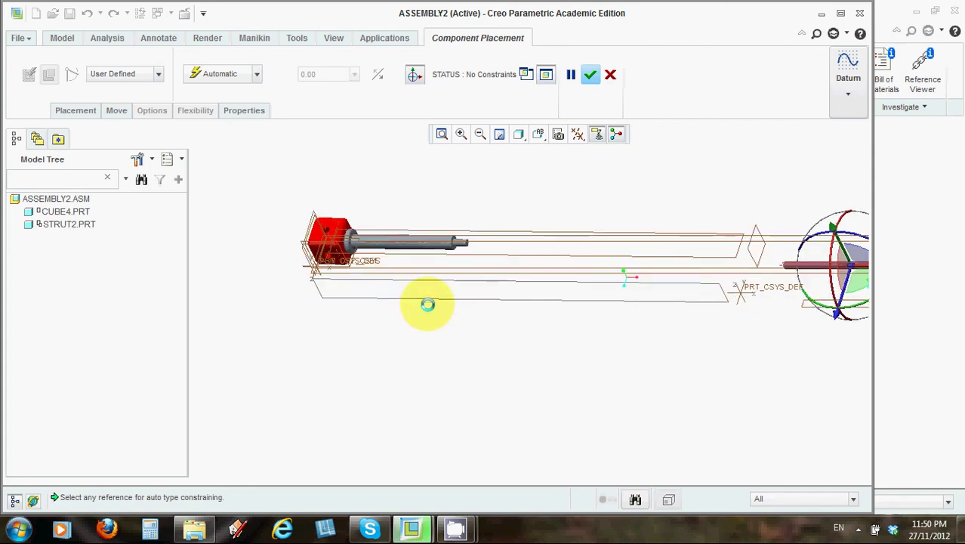
pyautogui.scroll(1, 428, 304)
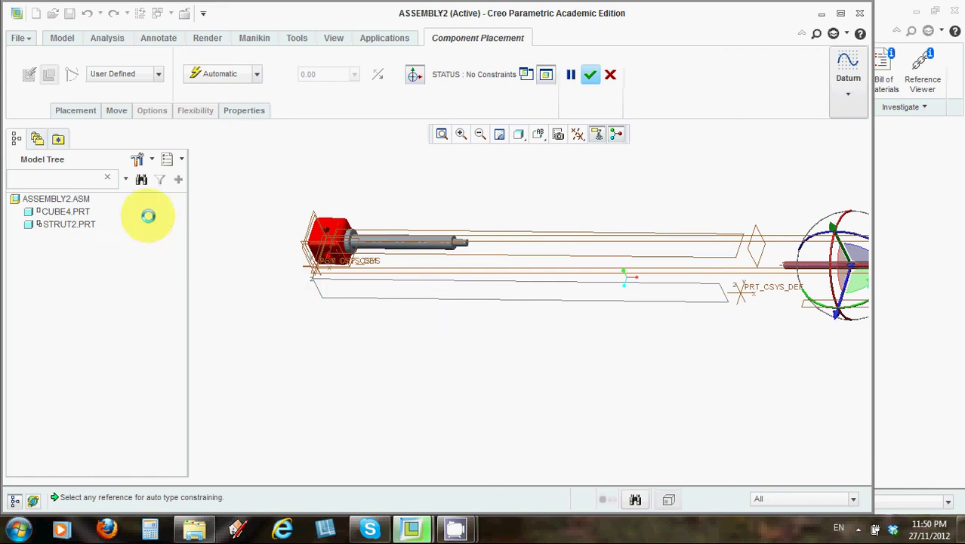